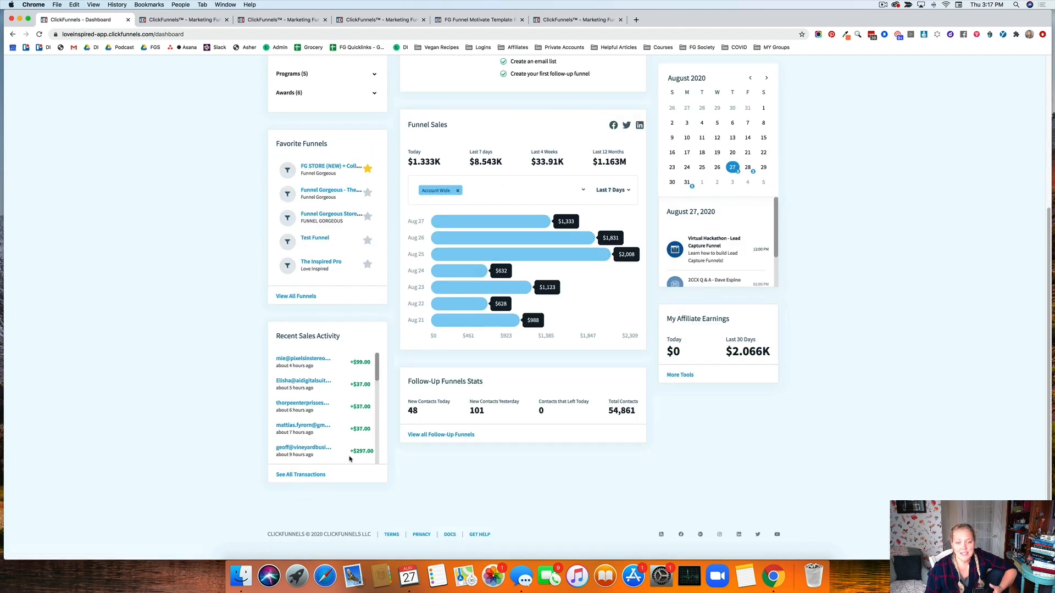
Review the Follow-Up Funnels Stats and the funnel sales figures on the dashboard
drag(413, 381, 484, 382)
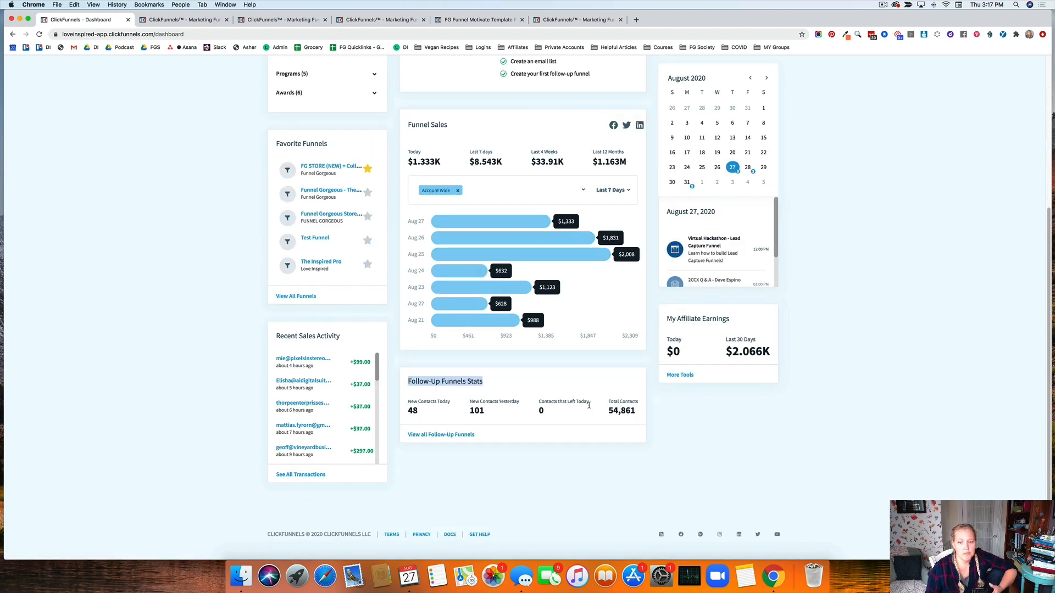
scroll(798, 407, up, 2)
scroll(798, 407, up, 6)
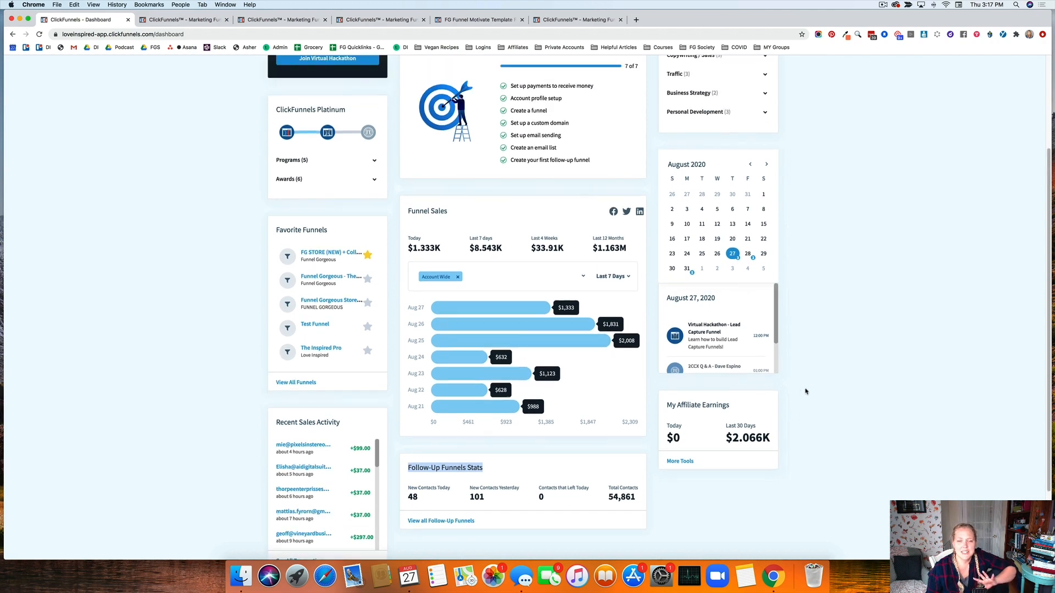
Search the account's funnels and contacts for "a", look through the results, and show the Click Funnels navigation options
click(77, 66)
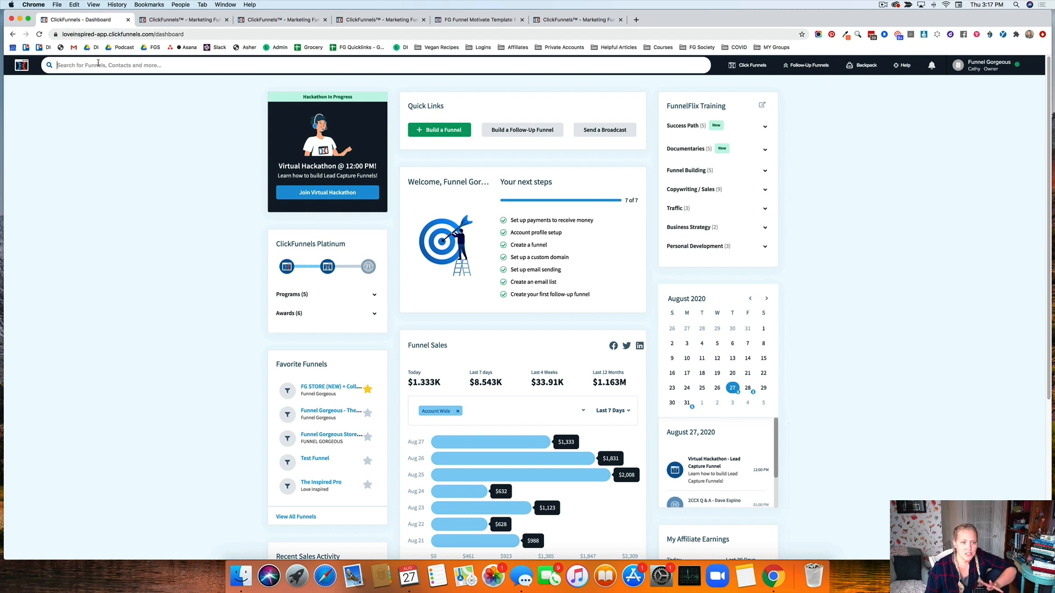
text(a)
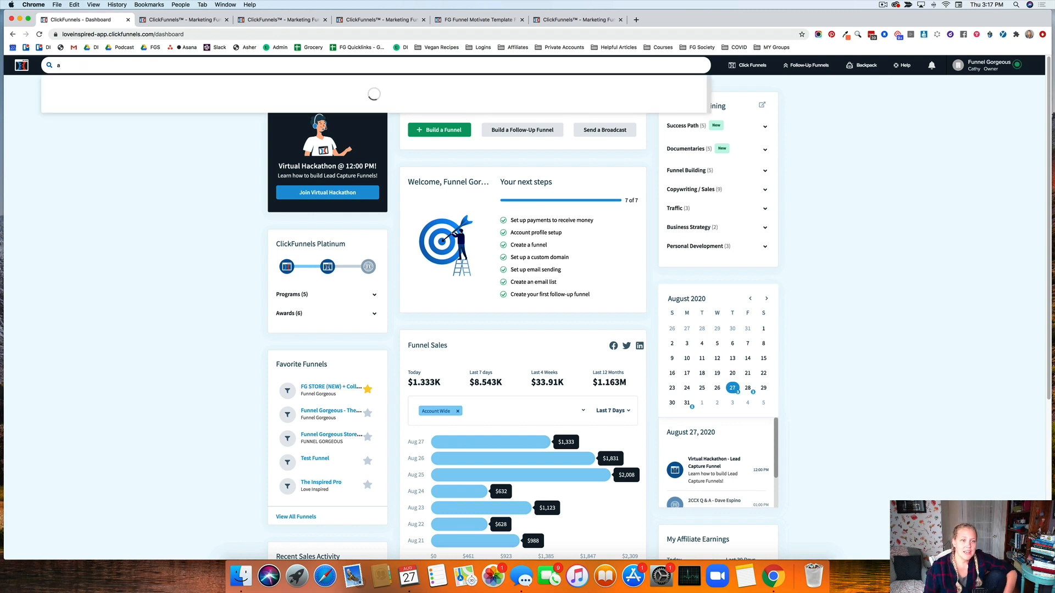
scroll(107, 106, down, 5)
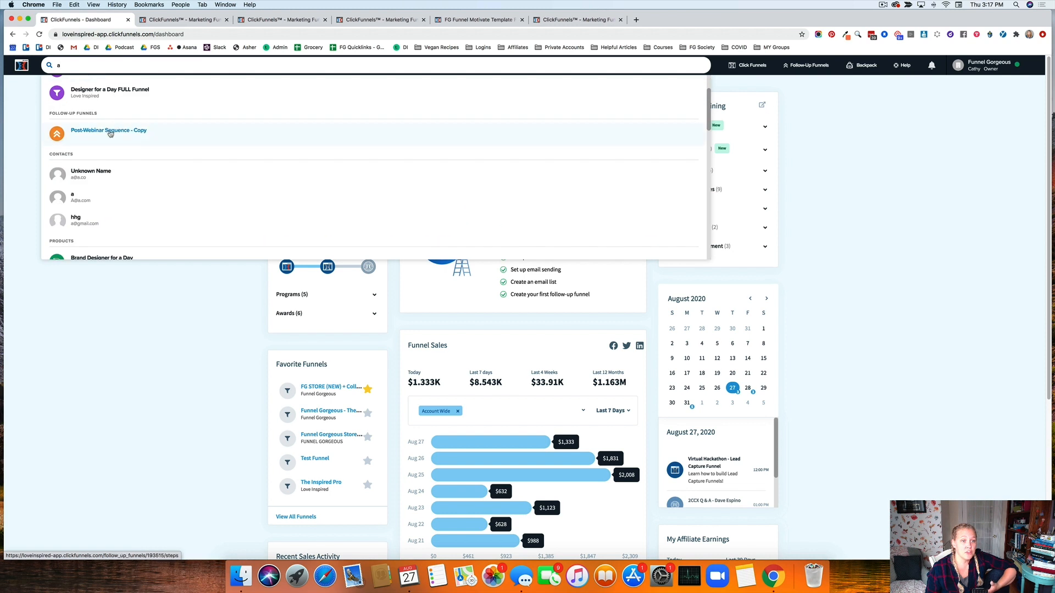
scroll(106, 158, down, 3)
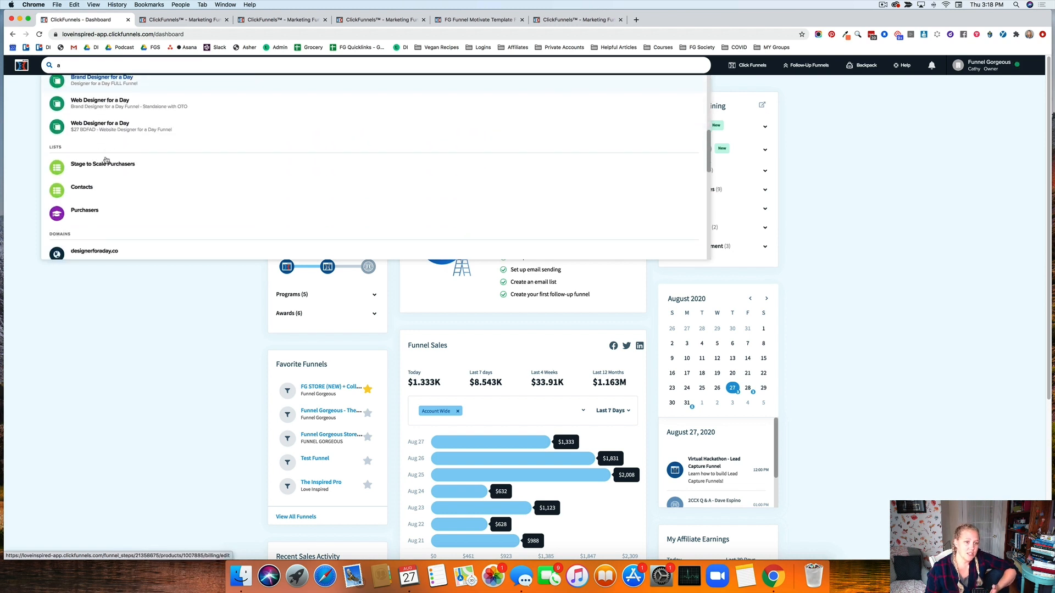
click(97, 354)
mouse_move(750, 65)
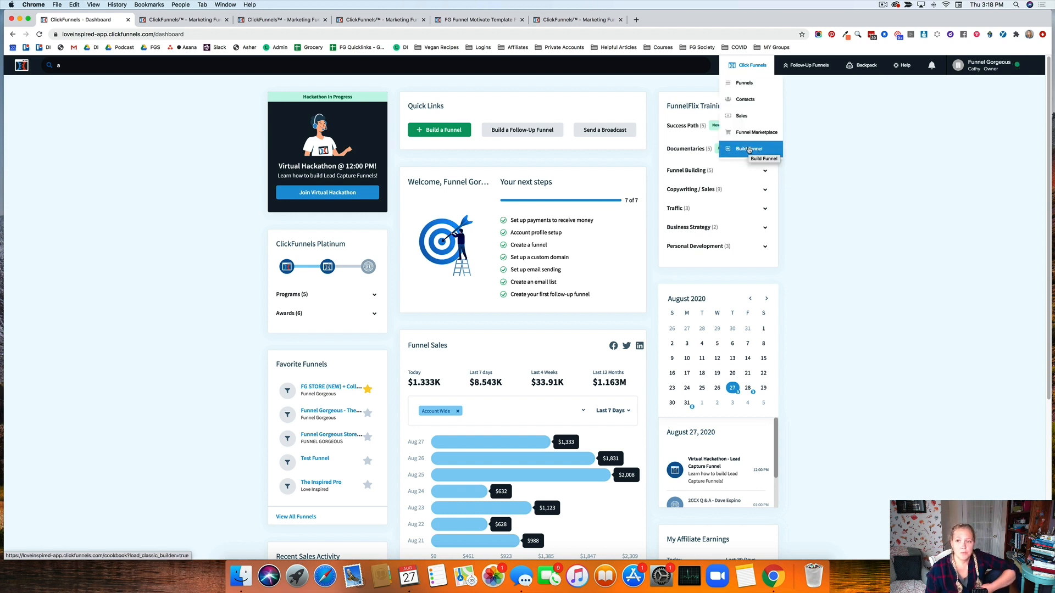
Look through the list of all funnels, check the favorite funnels, and return to the full list
click(183, 20)
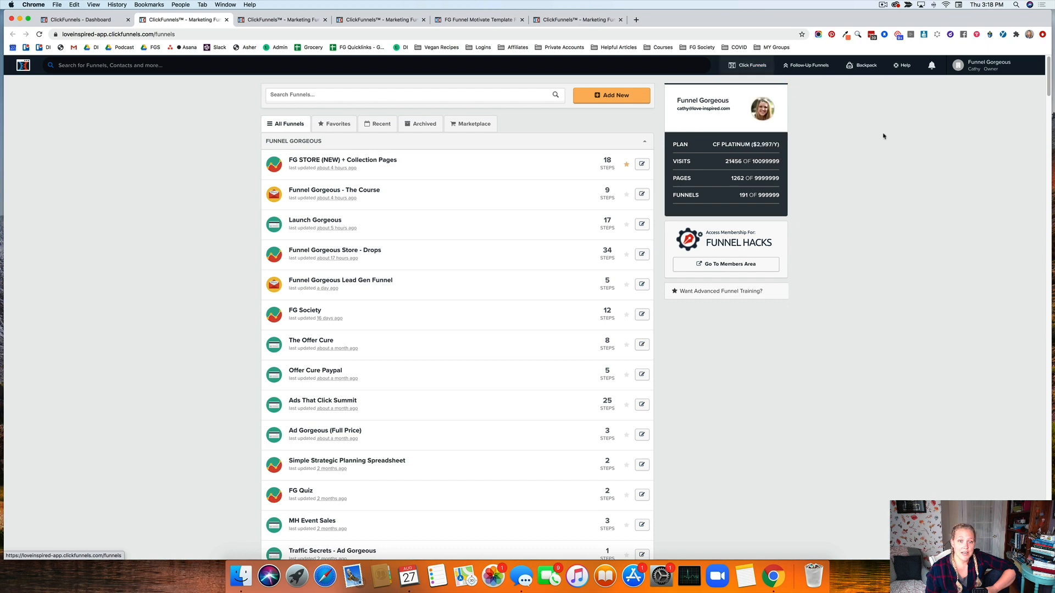
scroll(371, 336, down, 12)
scroll(372, 333, up, 12)
click(340, 125)
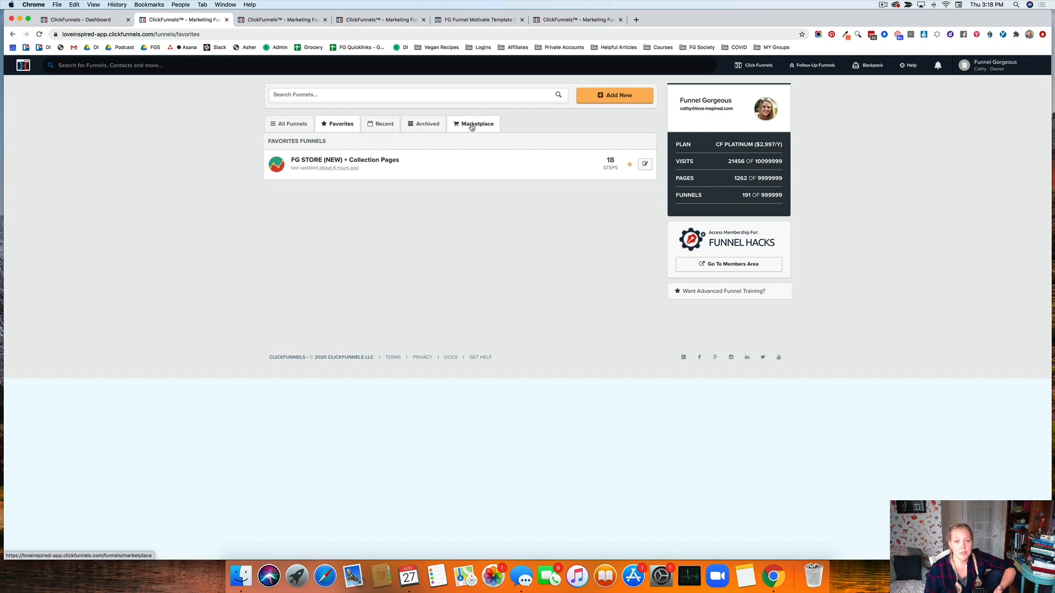
click(289, 124)
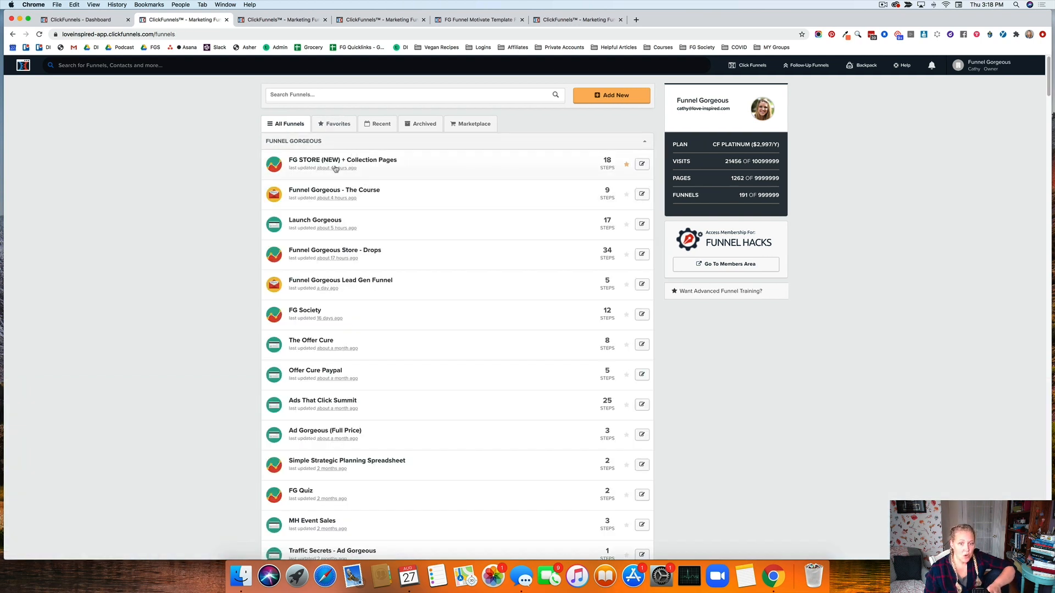
mouse_move(333, 169)
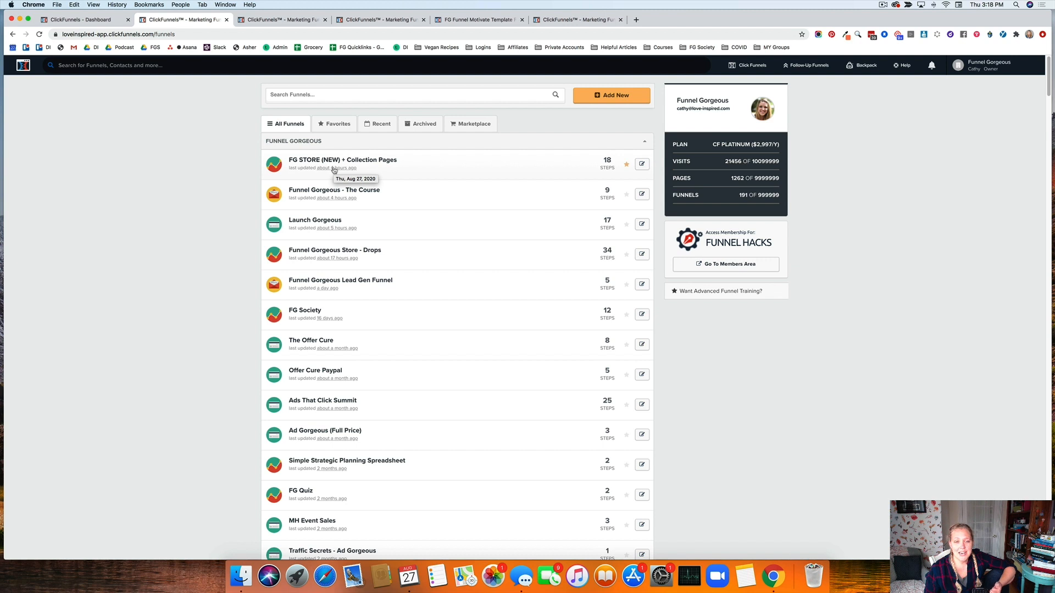
Collapse the Funnel Gorgeous, FG Society, Love Inspired, Funnel Drops, Ungrouped, Shared Funnels and Legacy groups in the funnel list
click(648, 140)
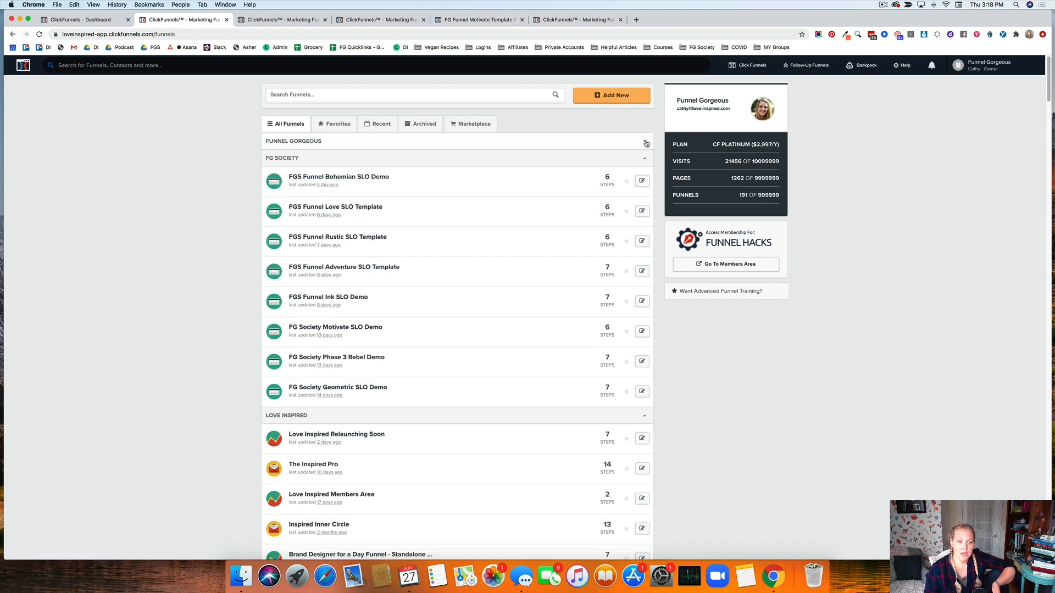
click(645, 159)
click(645, 175)
click(645, 192)
click(644, 209)
click(645, 226)
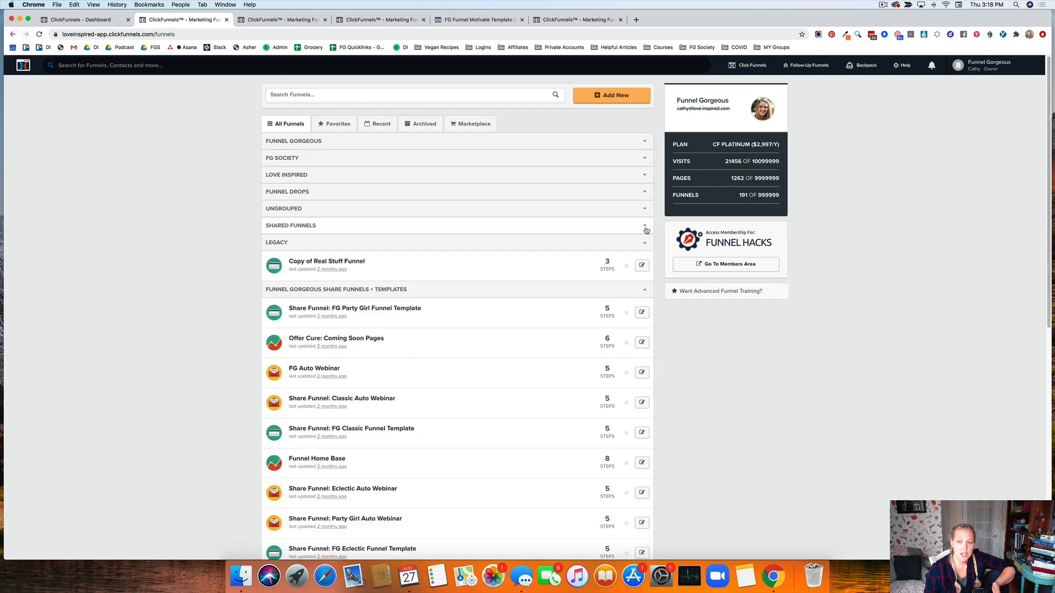
click(643, 243)
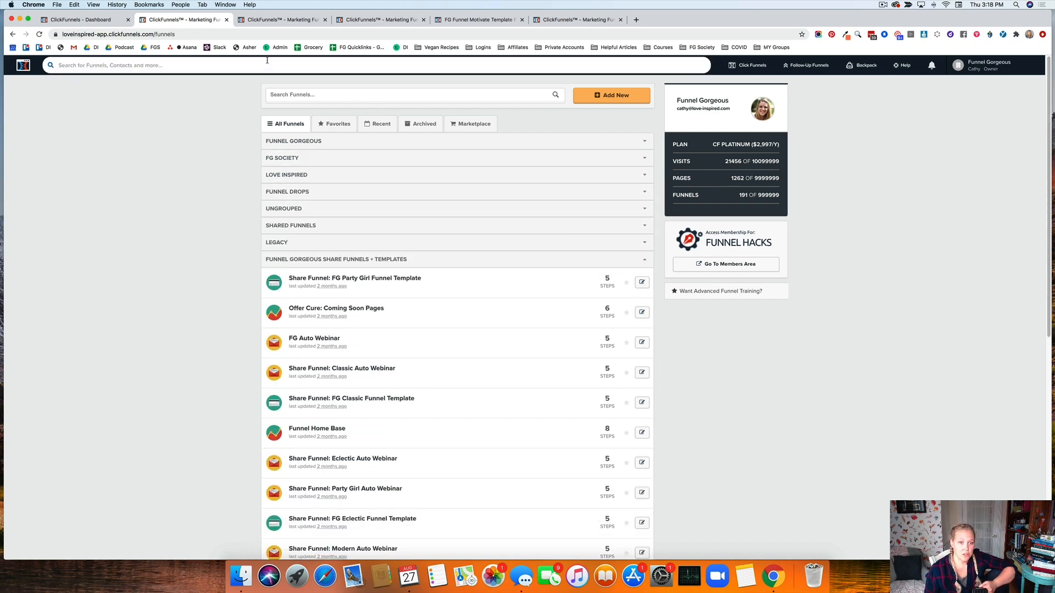
View the live squeeze page of the shared Funnel Motivate SLO Template, then return to its step overview
click(267, 22)
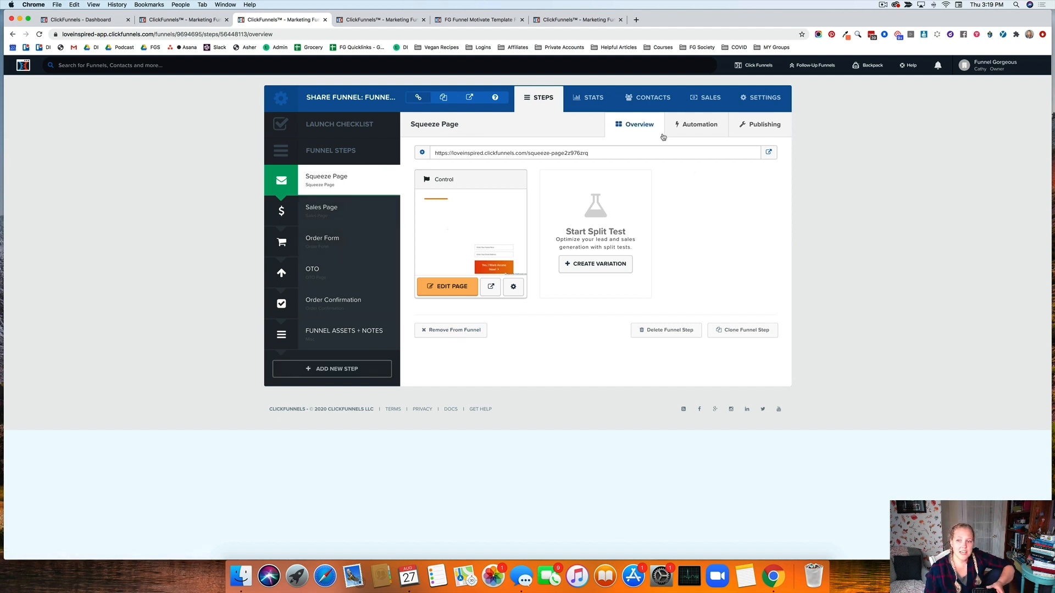
click(769, 153)
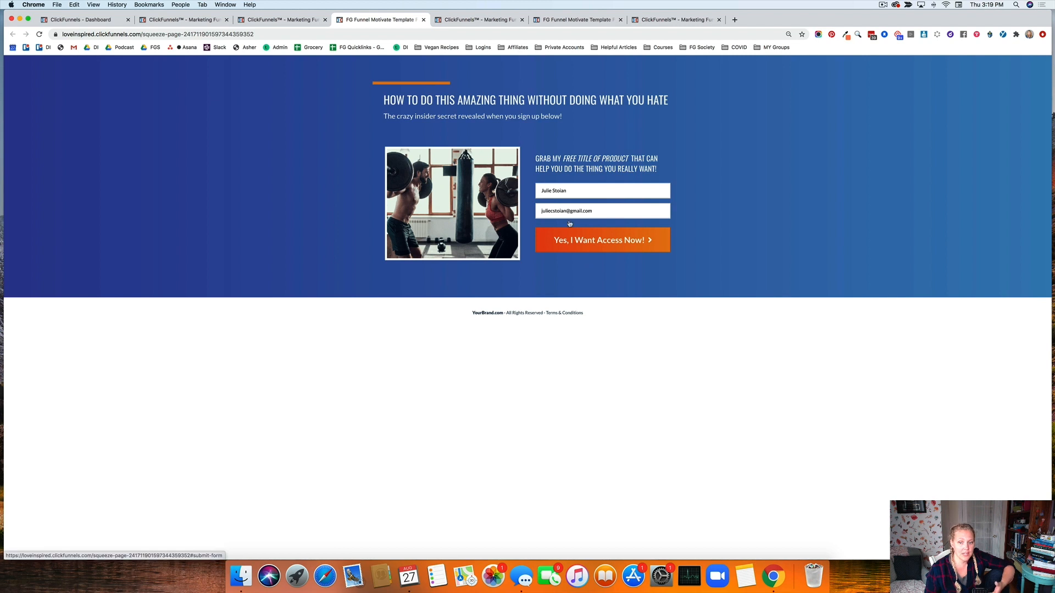
click(283, 19)
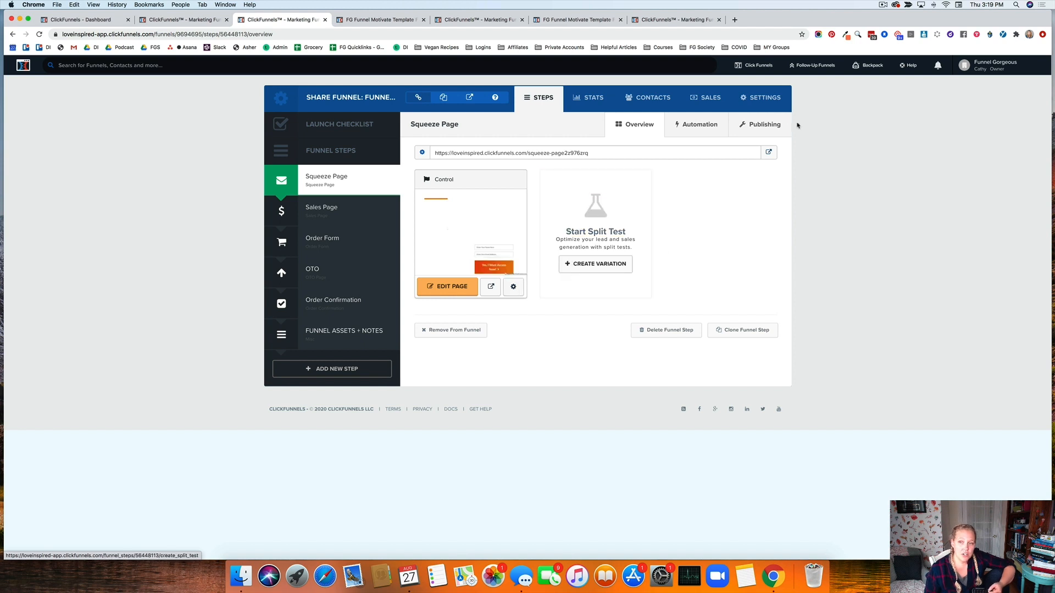
Look at the shared funnel's settings, stats, contacts and sales, and return to the Squeeze Page step
click(774, 104)
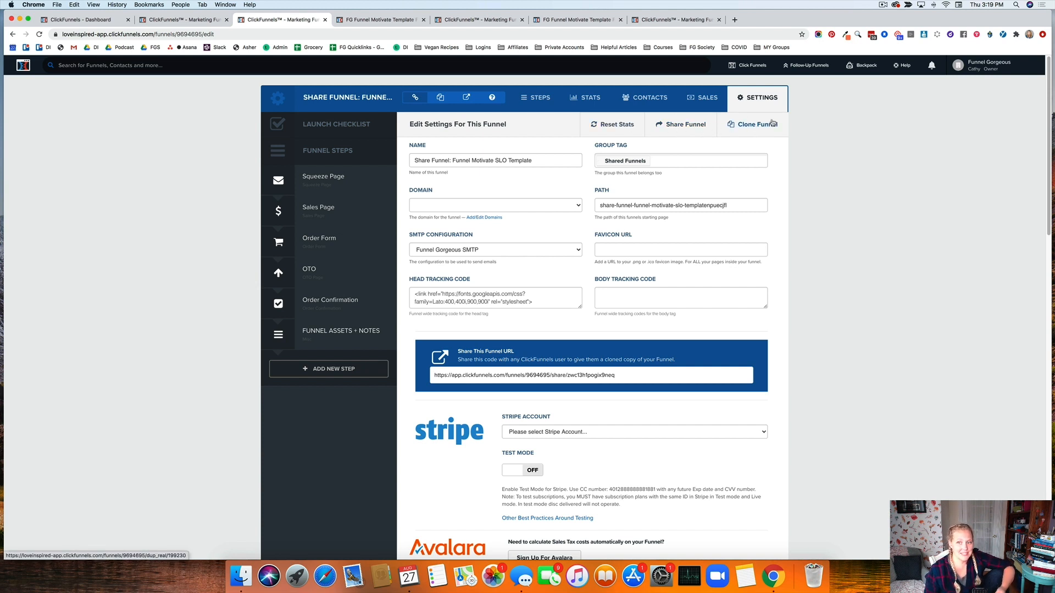
click(577, 101)
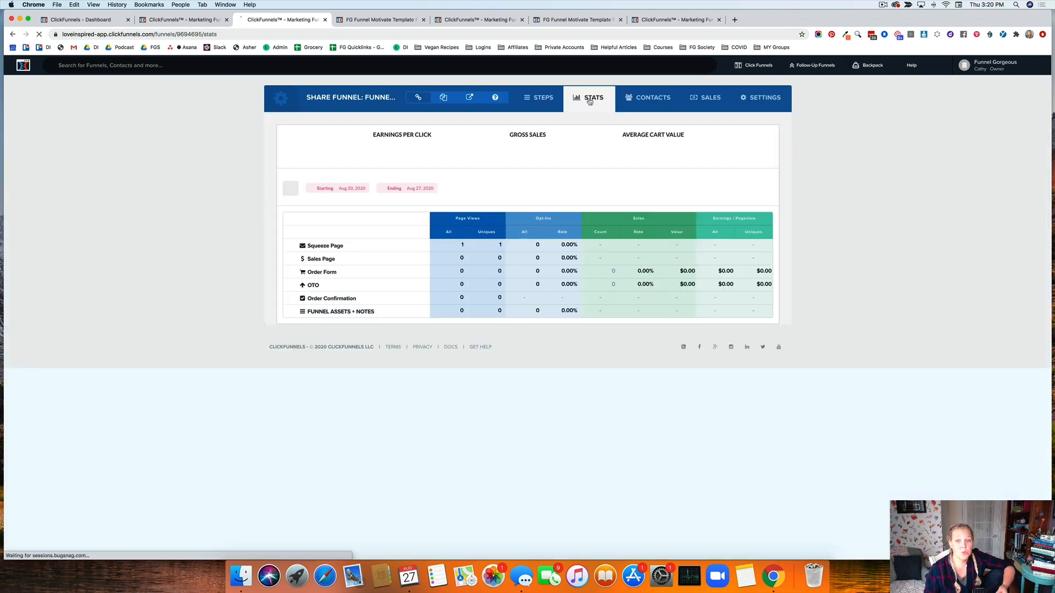
click(646, 100)
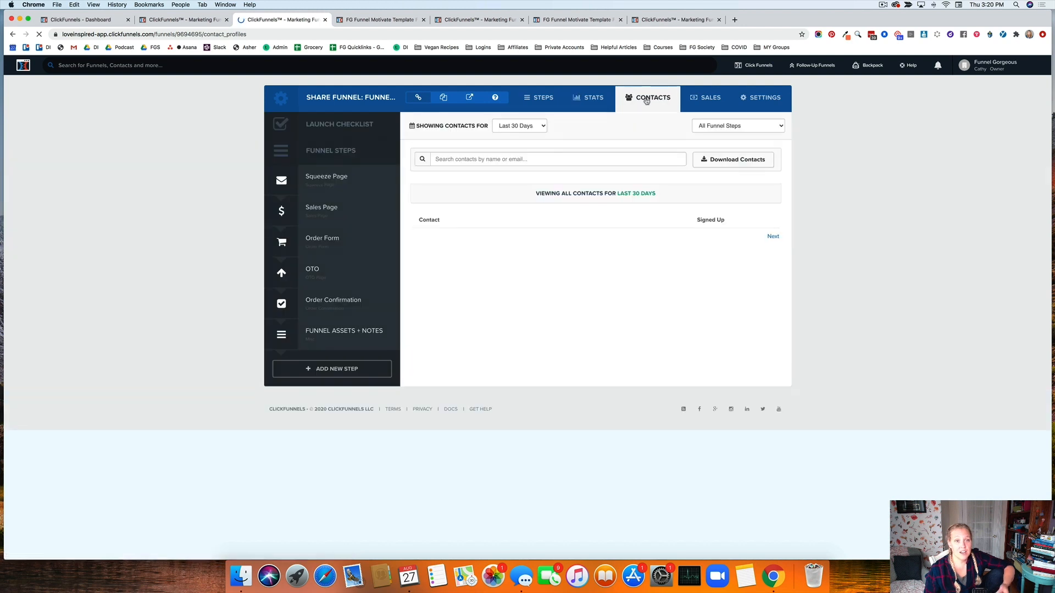
click(709, 105)
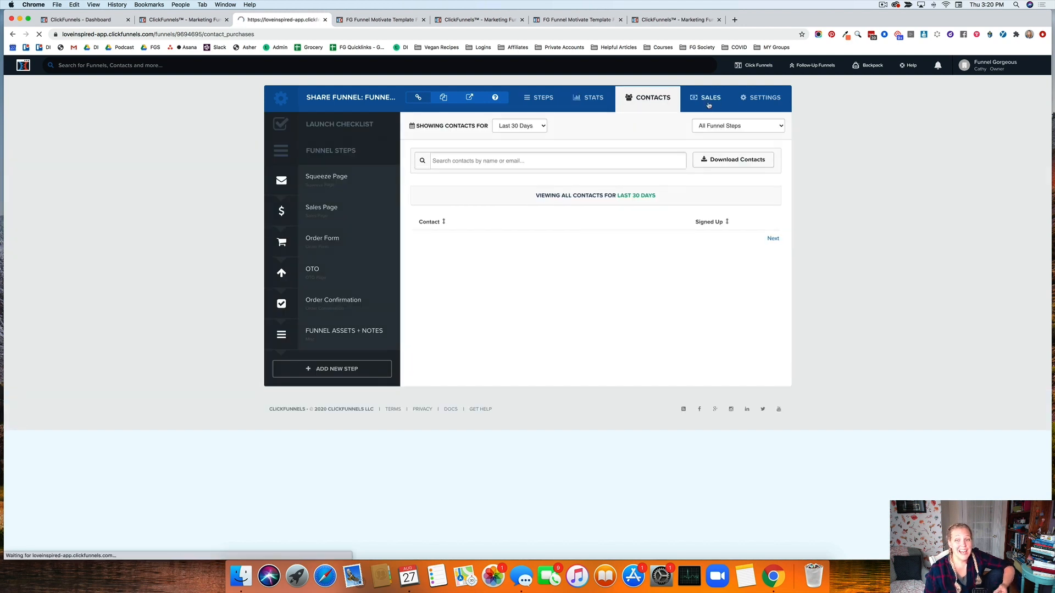
click(345, 177)
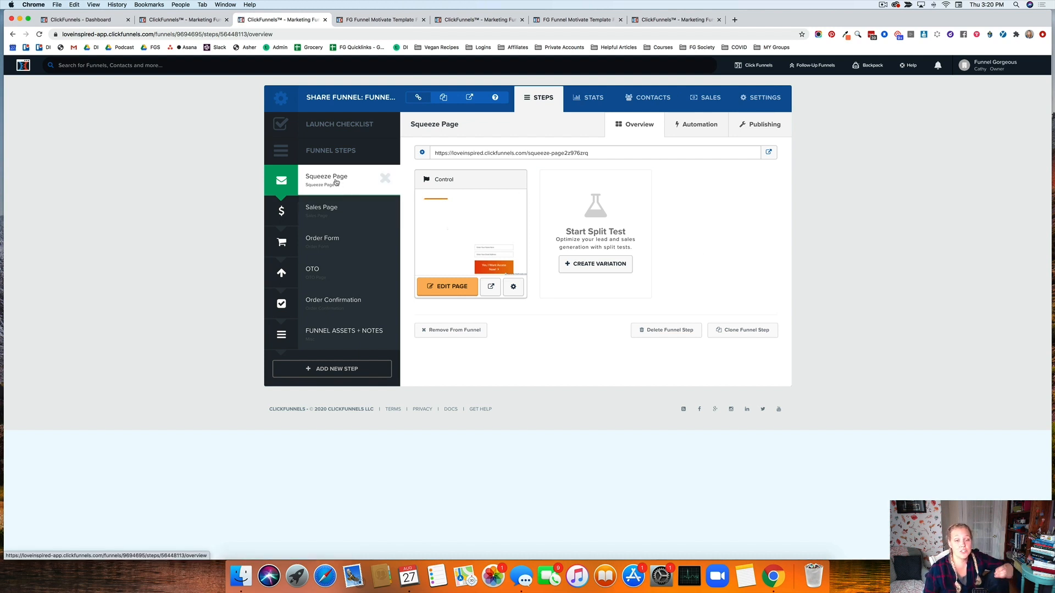
Open the Motivate template's sales page in the page editor and look at the row layouts offered below the headline
click(466, 286)
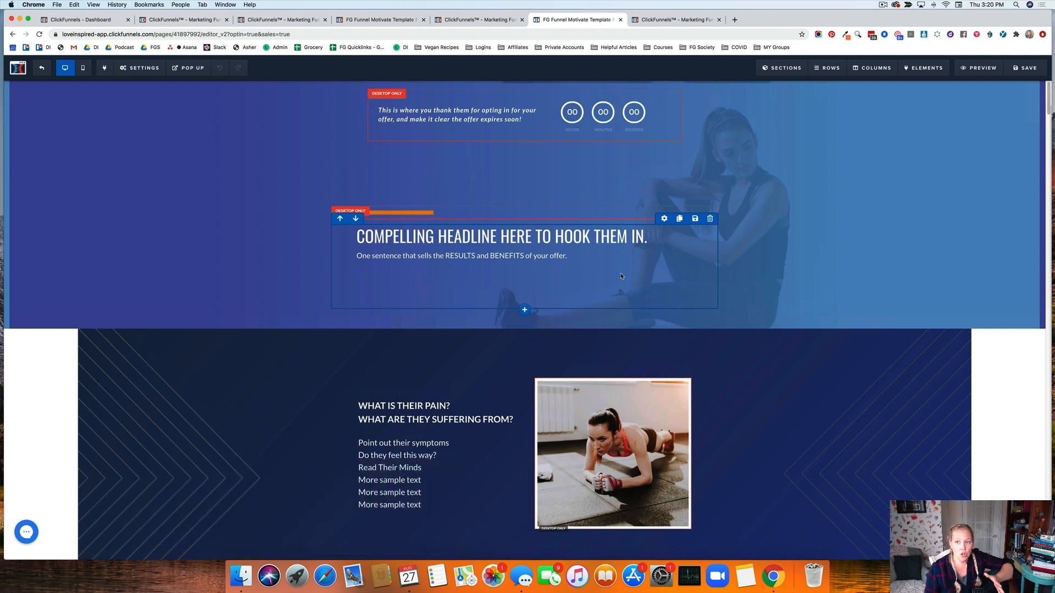
click(525, 310)
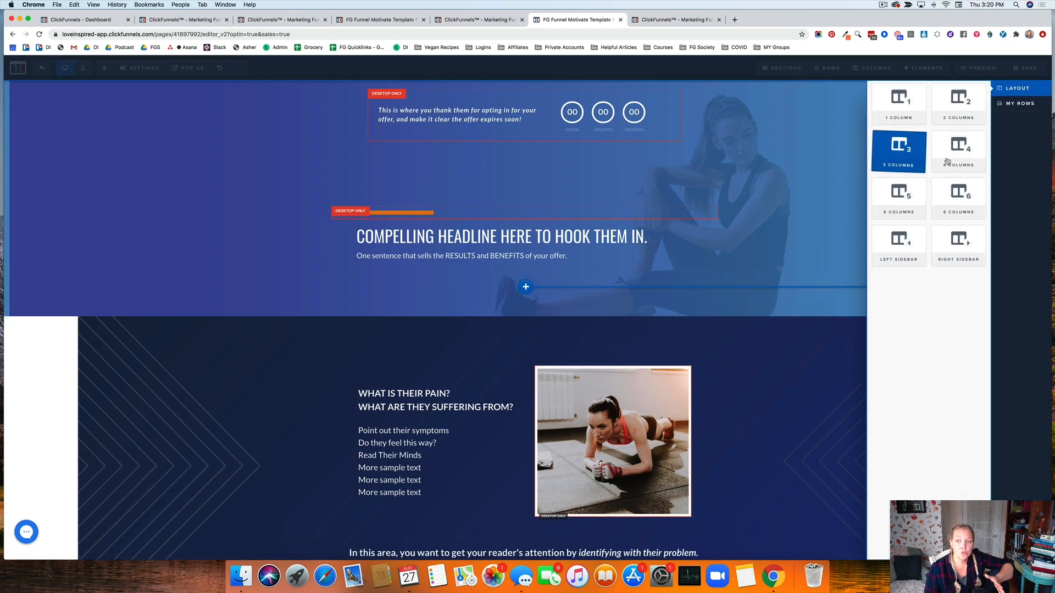
click(726, 249)
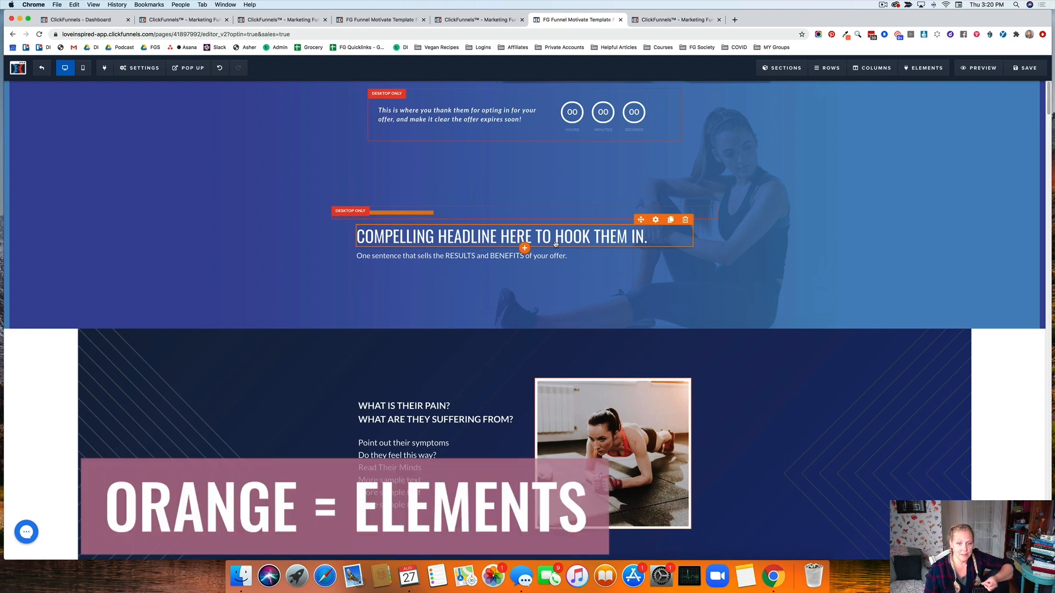
Add a full-width section with a two-column row above the "This is where you keep twisting the knife" section
scroll(555, 244, down, 5)
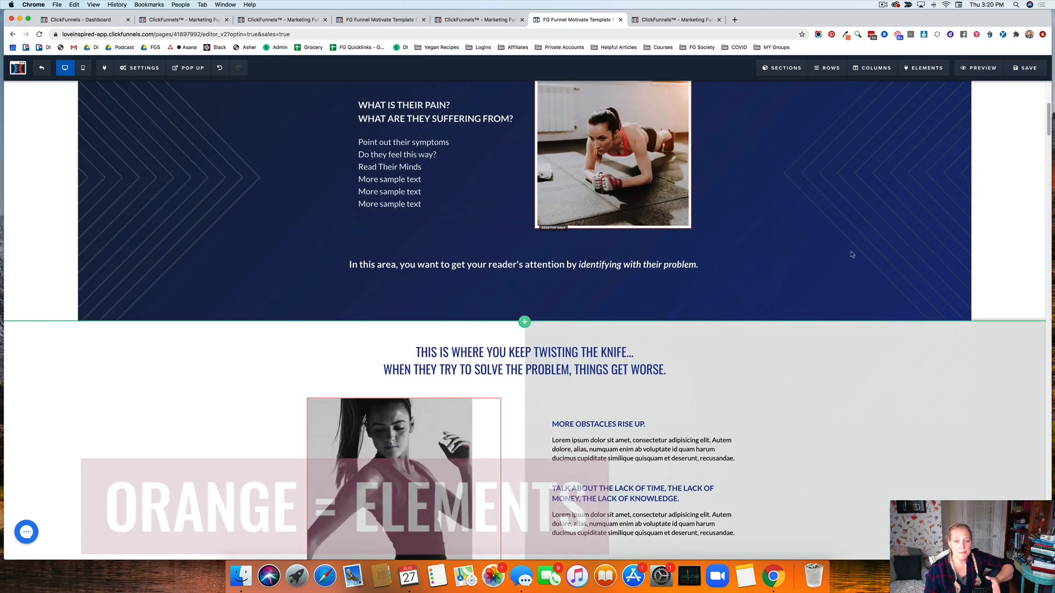
click(525, 324)
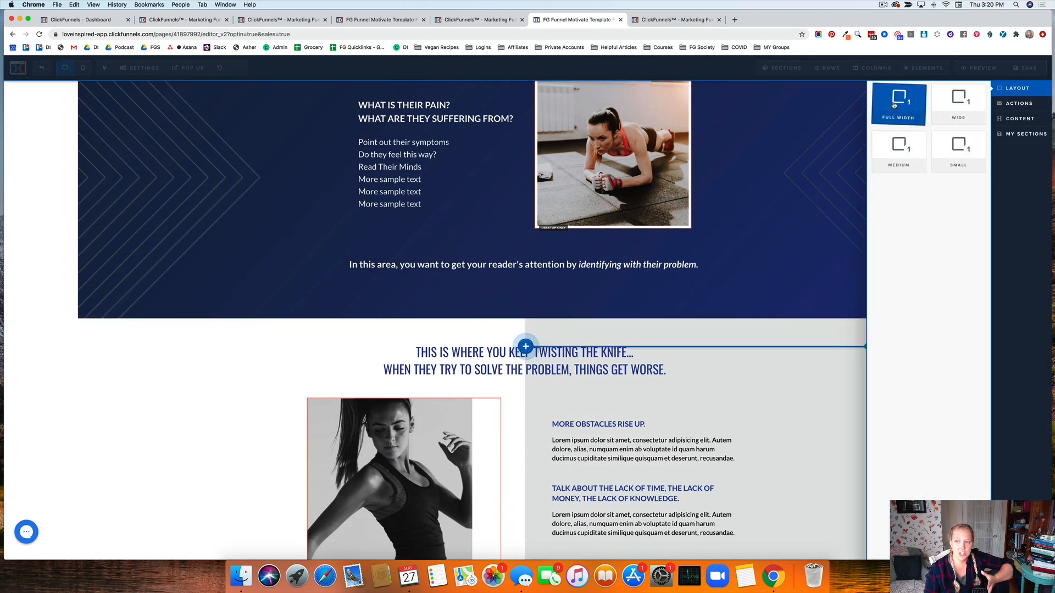
click(894, 105)
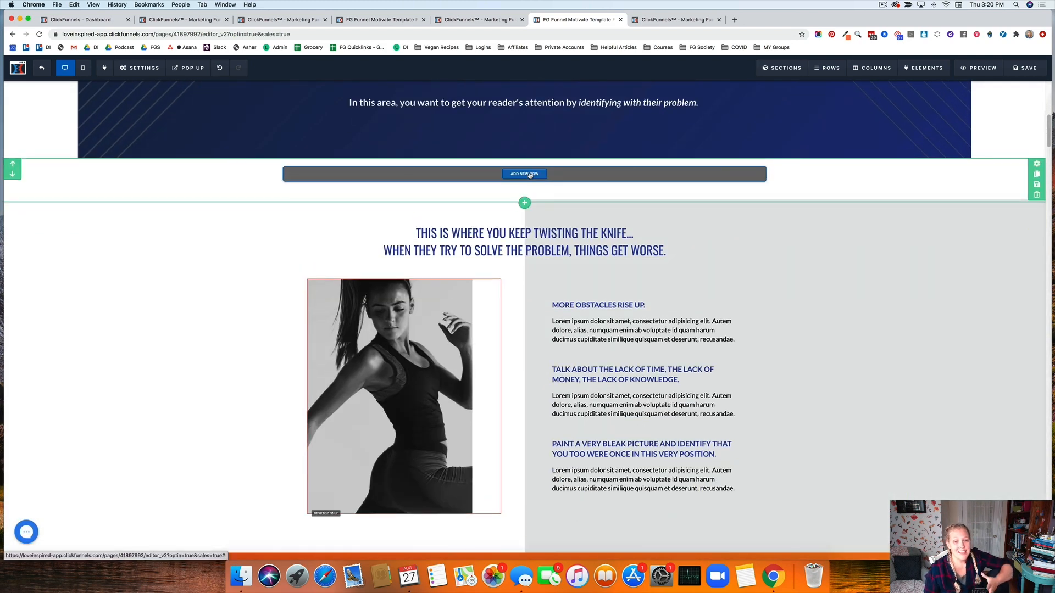
click(524, 174)
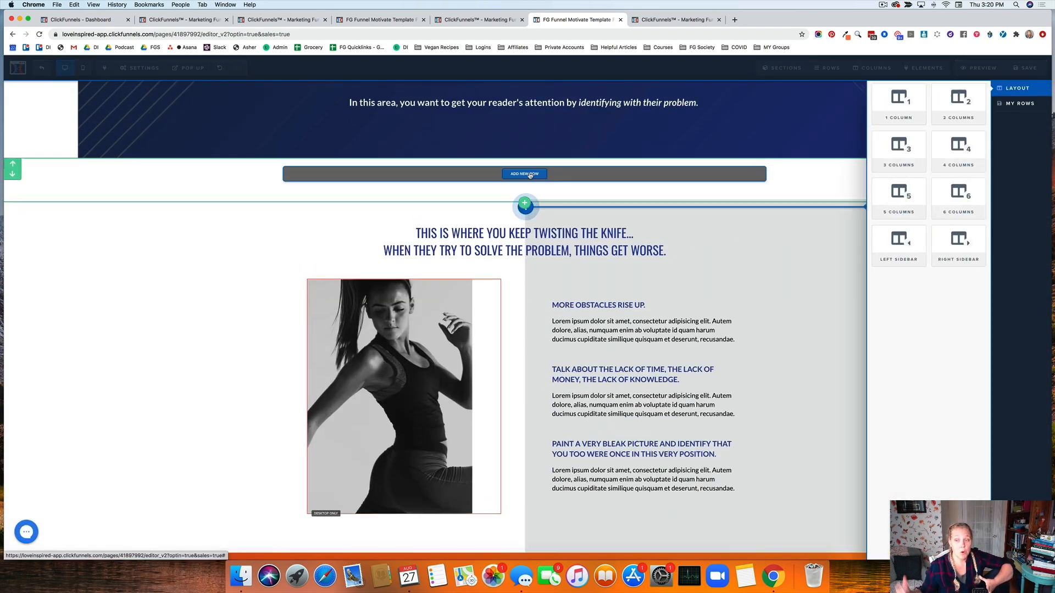
click(957, 102)
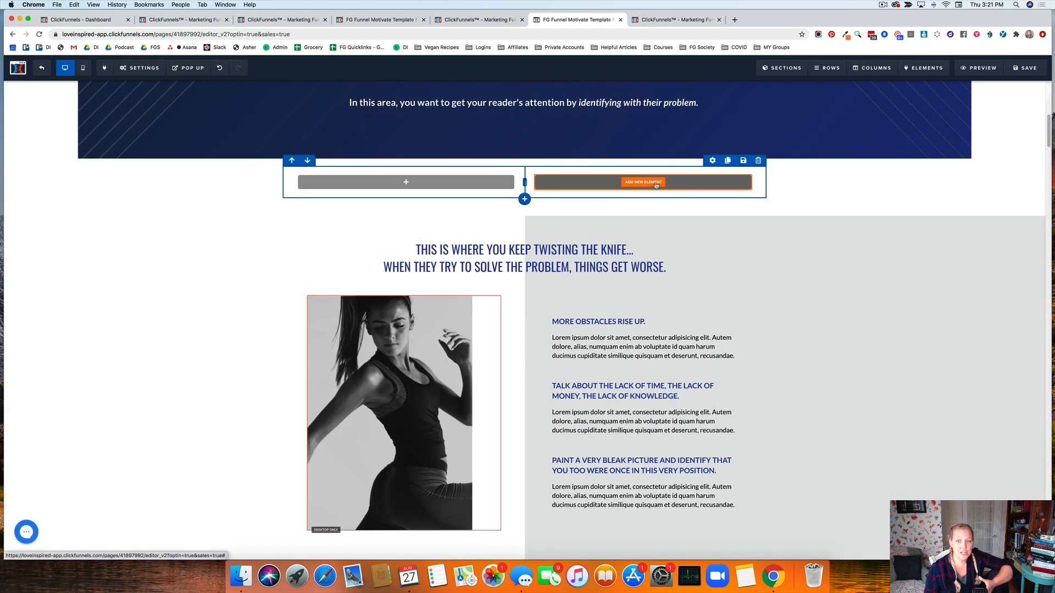
Add an image element to the new row's right column and set its radius to Circle
click(656, 184)
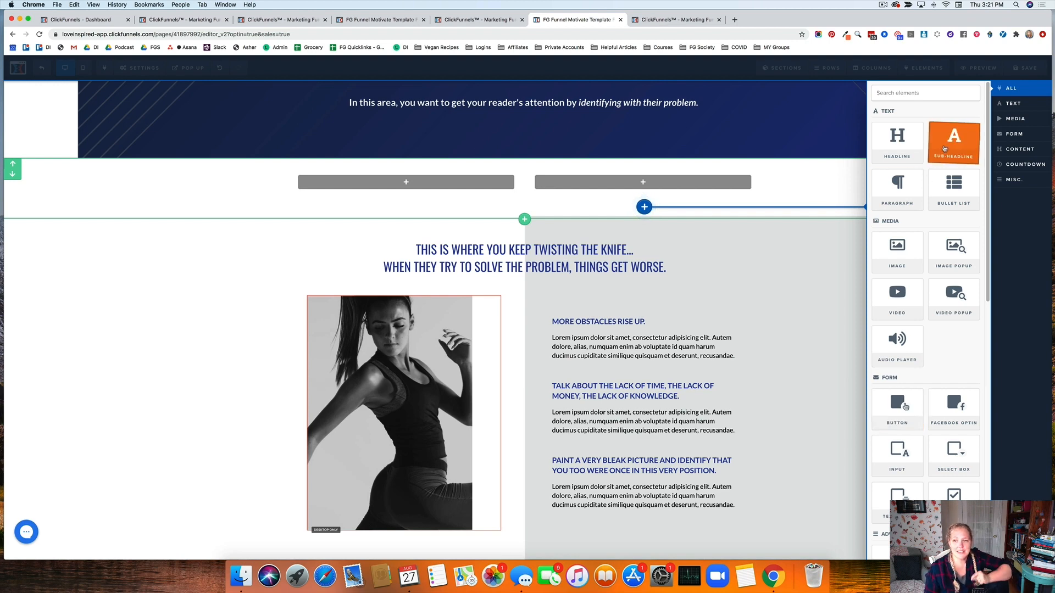
click(897, 254)
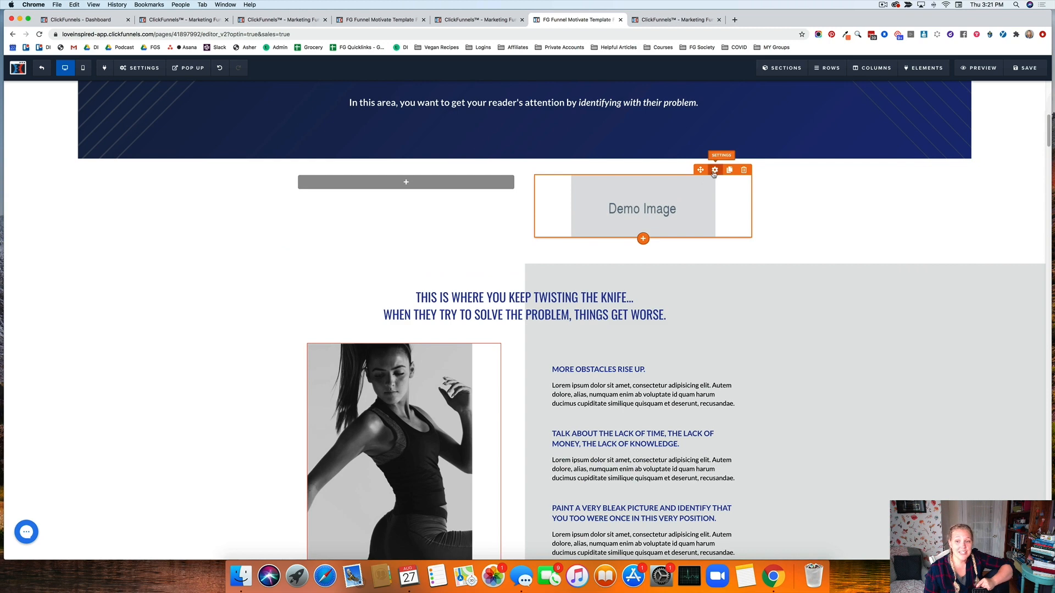
click(714, 171)
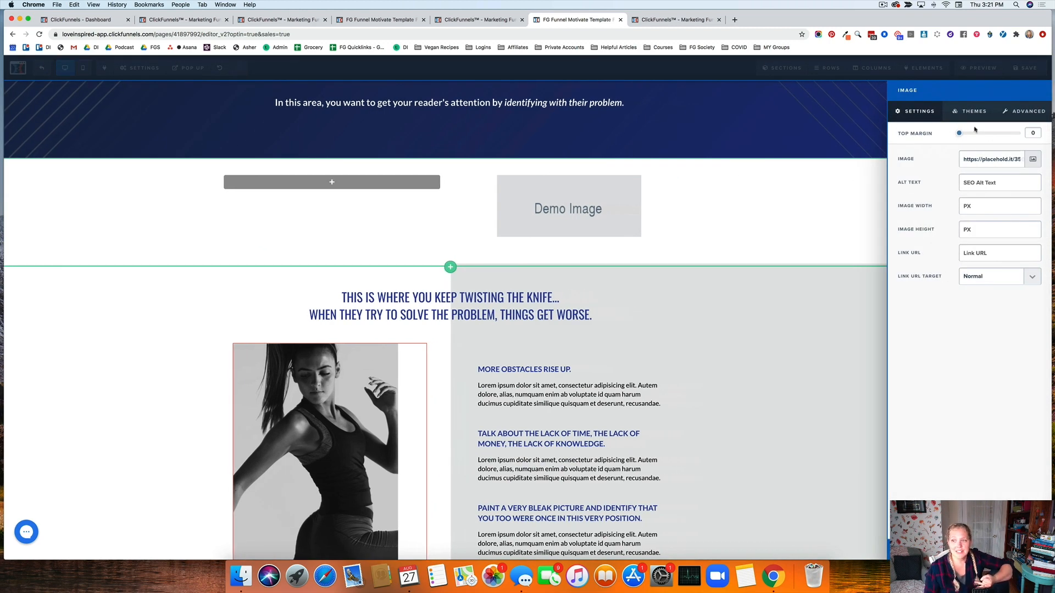
click(1014, 112)
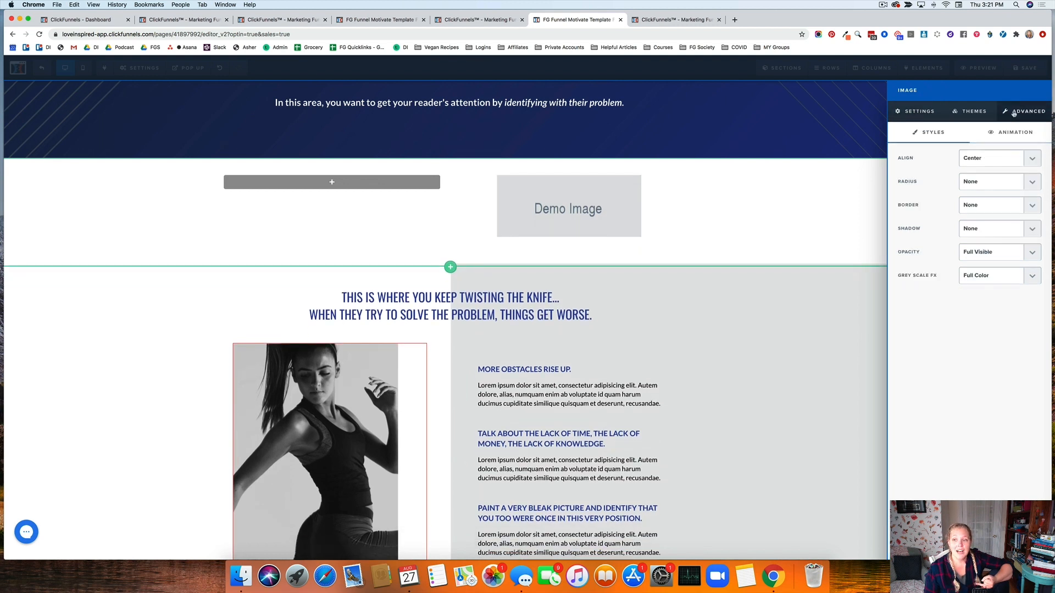
click(972, 186)
click(977, 193)
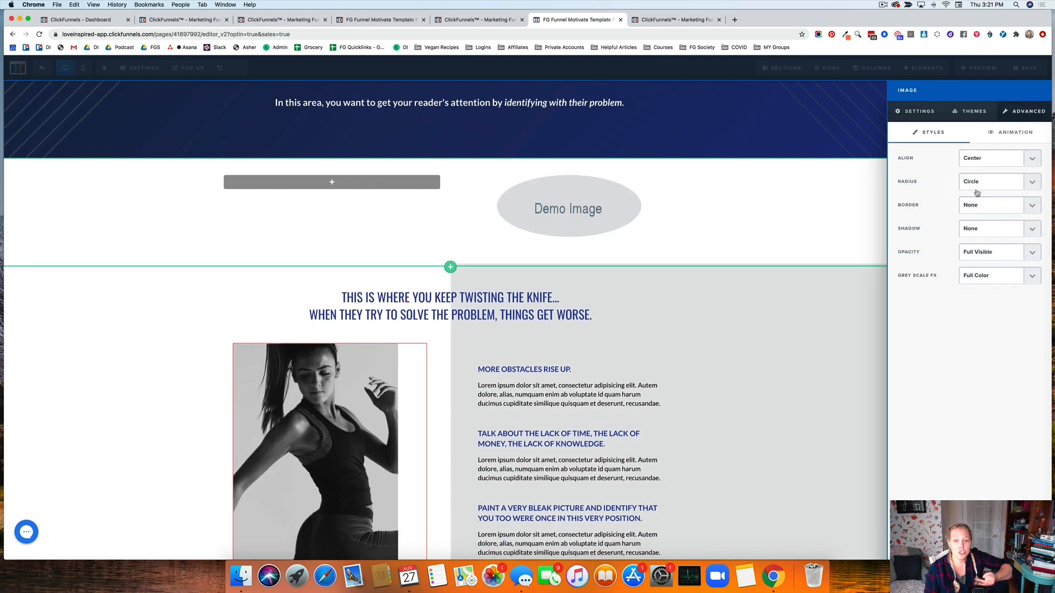
Give the demo image a white thumbnail border and a Light Shadow
click(977, 205)
click(978, 214)
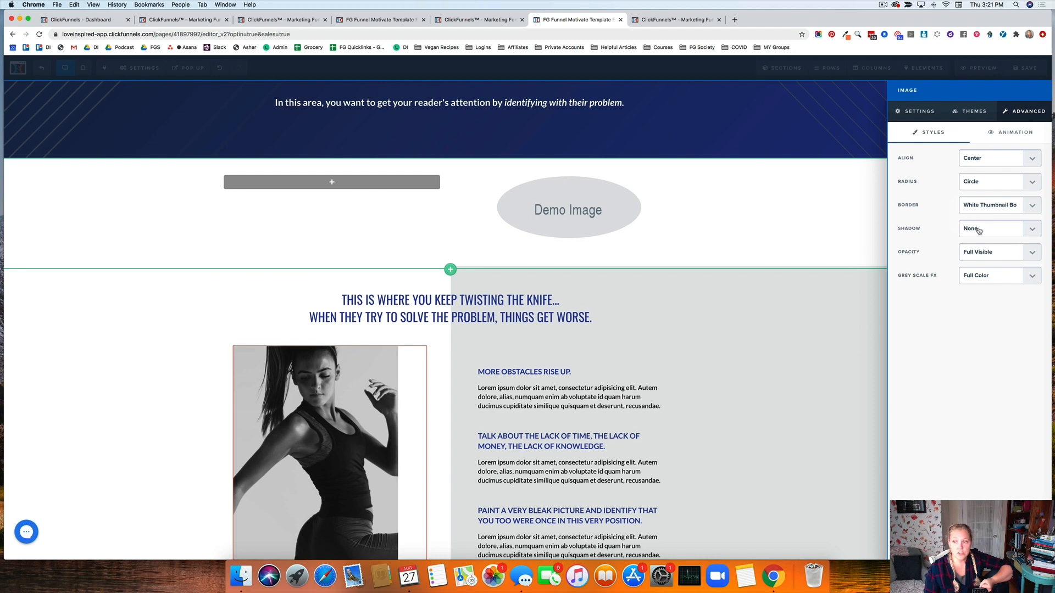
click(979, 230)
click(982, 237)
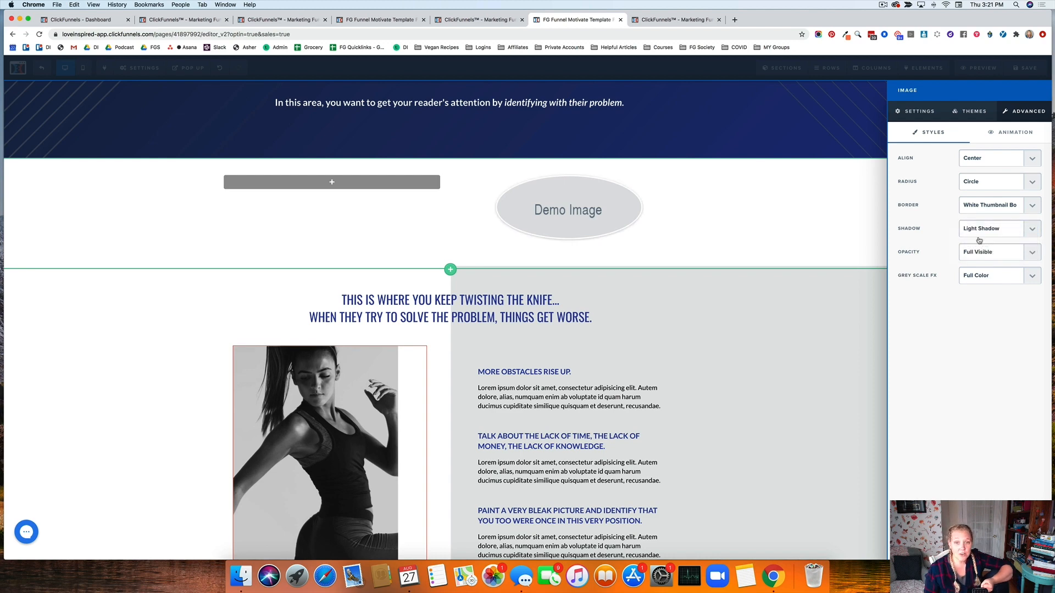
click(738, 207)
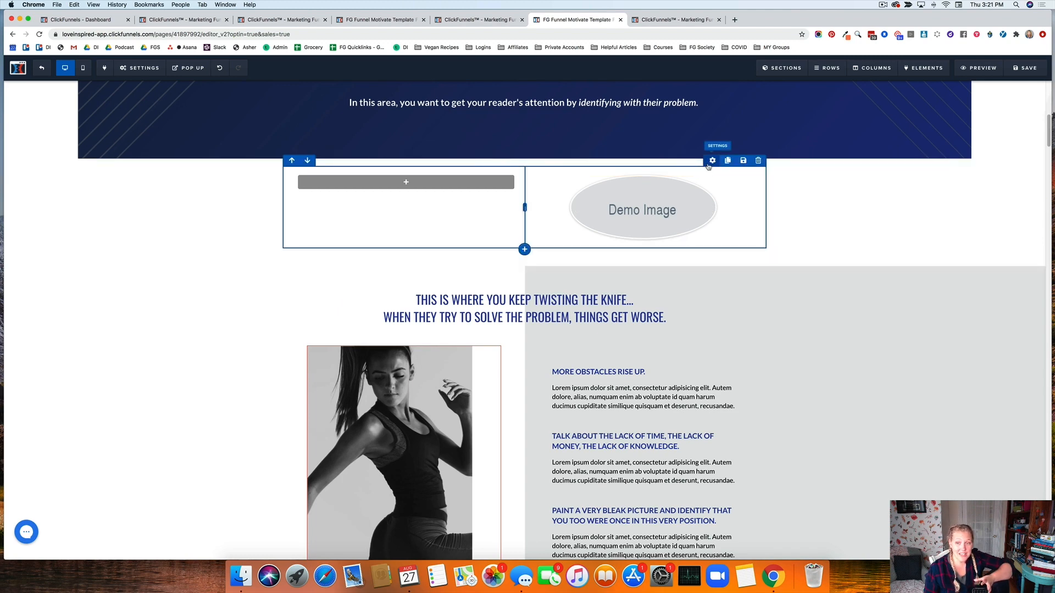
Look at the two-column row's settings and adjust the top margin of the new section around it
click(709, 164)
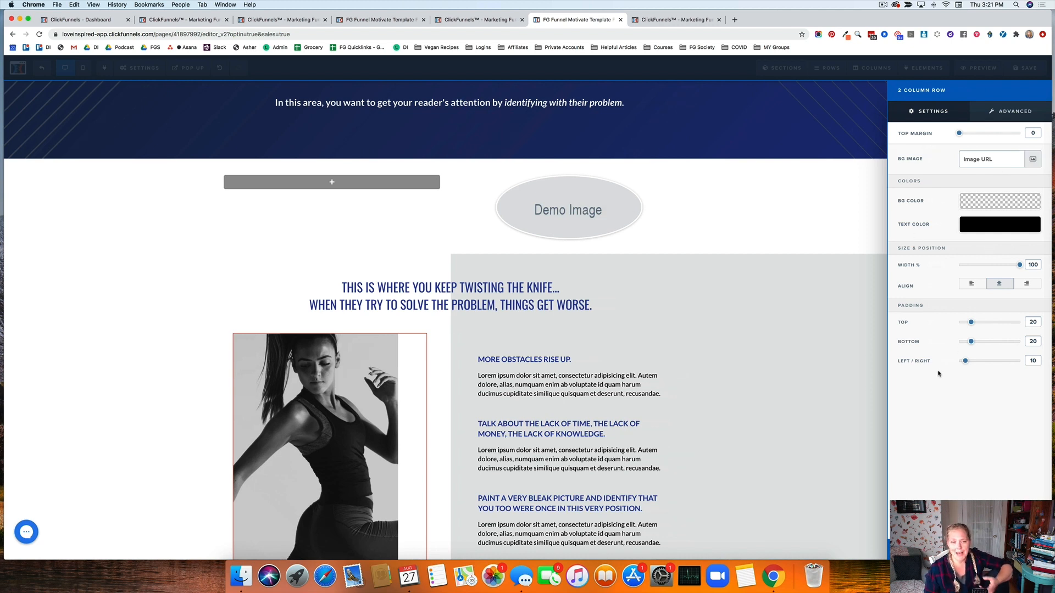
click(721, 200)
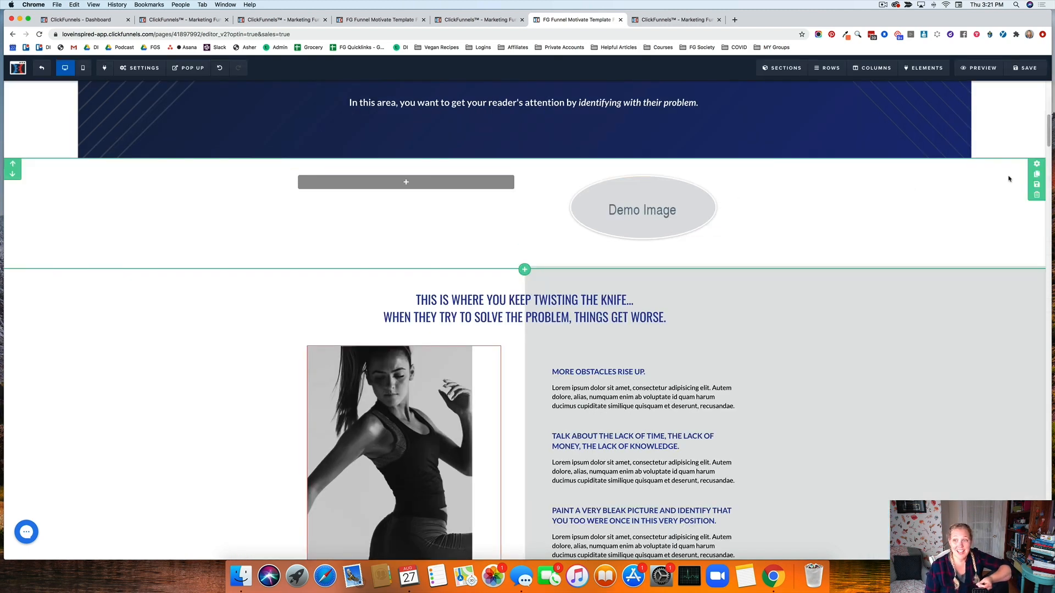
click(1036, 164)
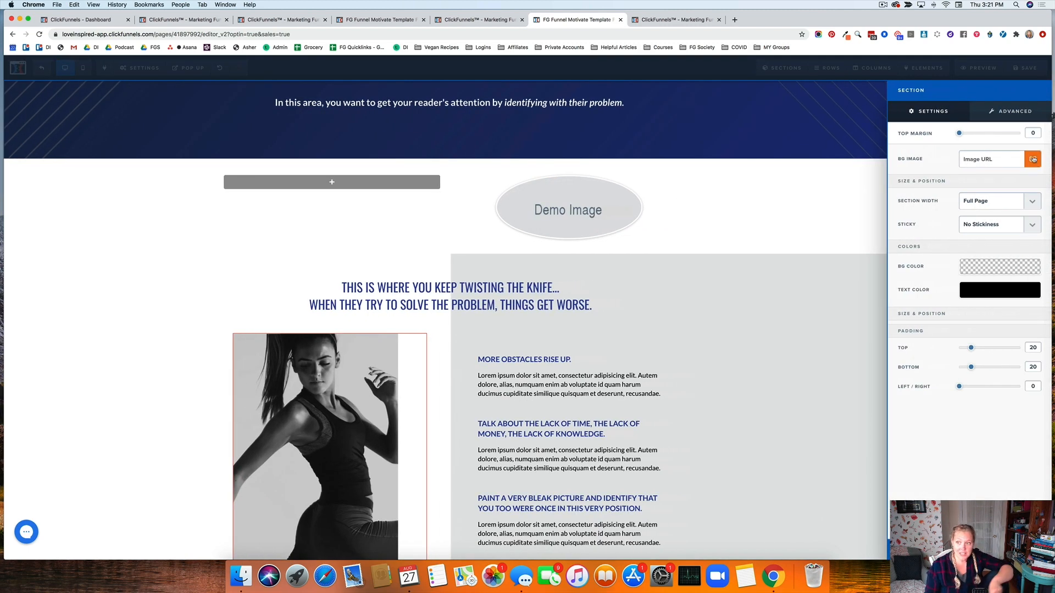
drag(1003, 134, 943, 132)
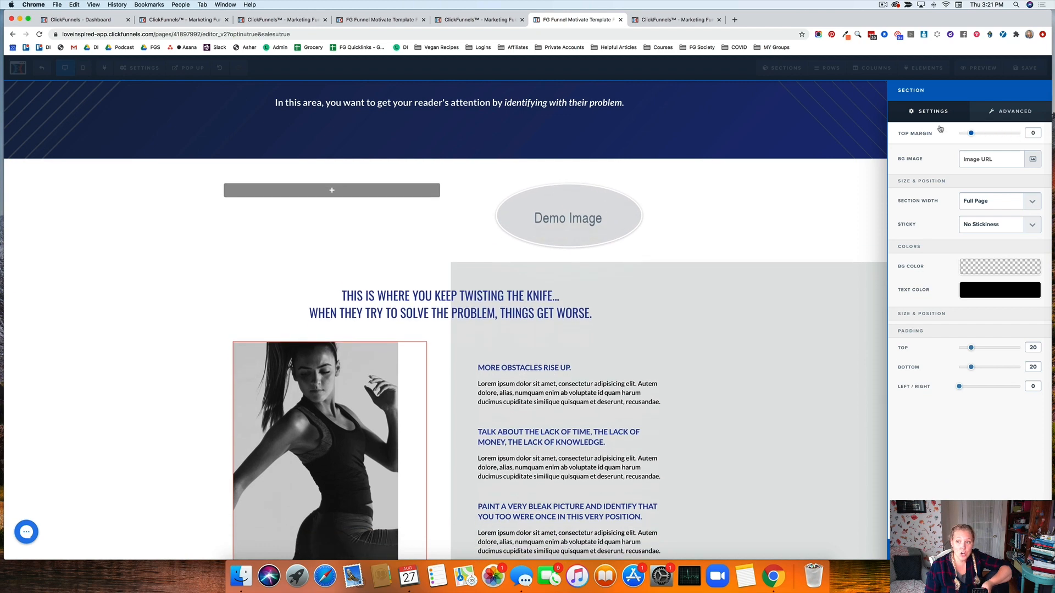
click(747, 214)
Look through the sales page's lower sections and the paragraph settings of the "Get the above benefits and results without" headline
scroll(791, 262, down, 10)
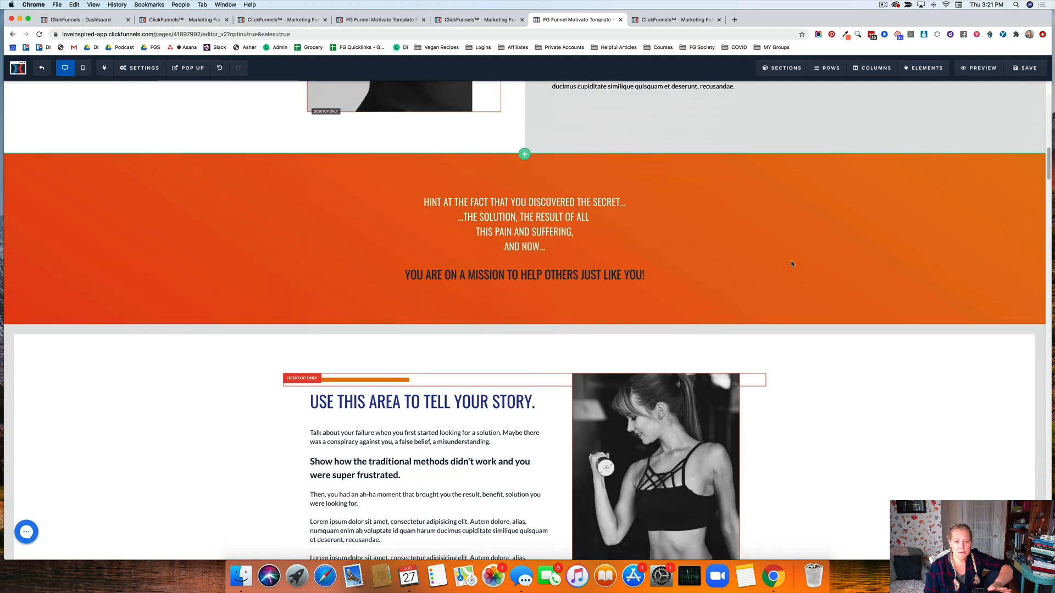
scroll(791, 264, down, 8)
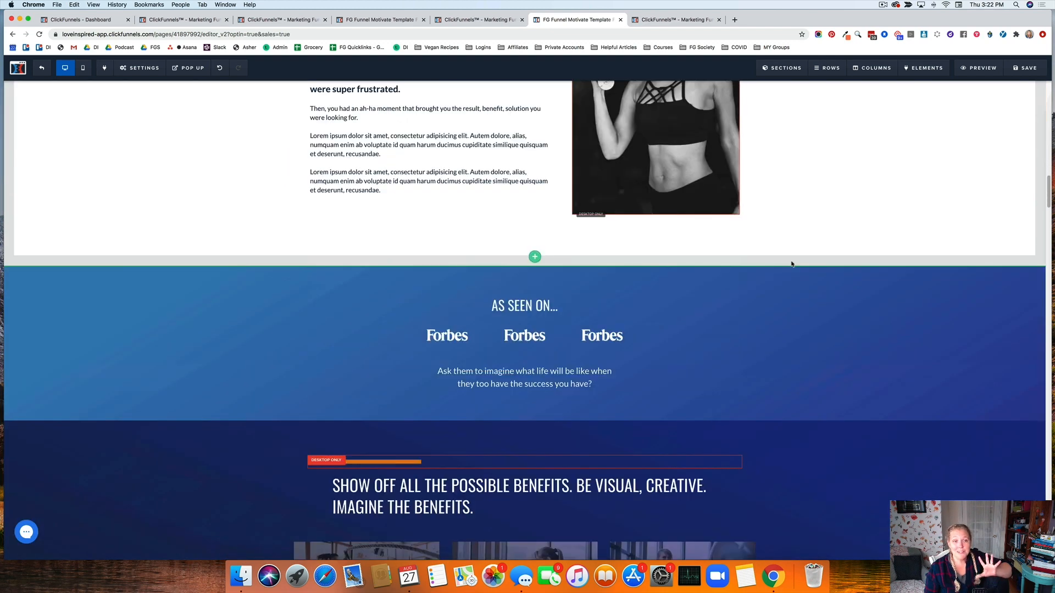
scroll(791, 264, down, 4)
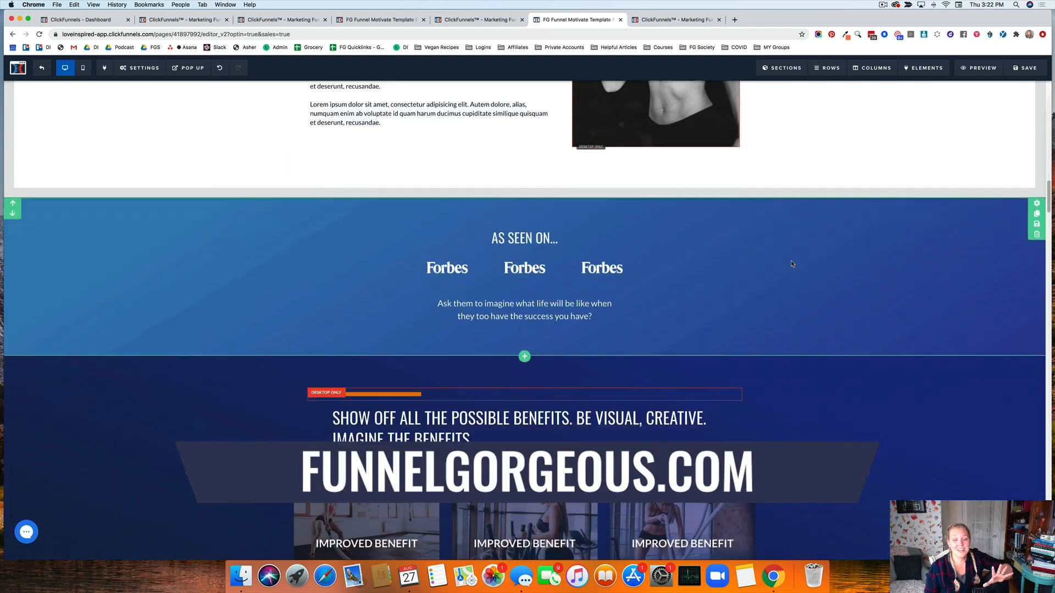
scroll(792, 264, down, 1)
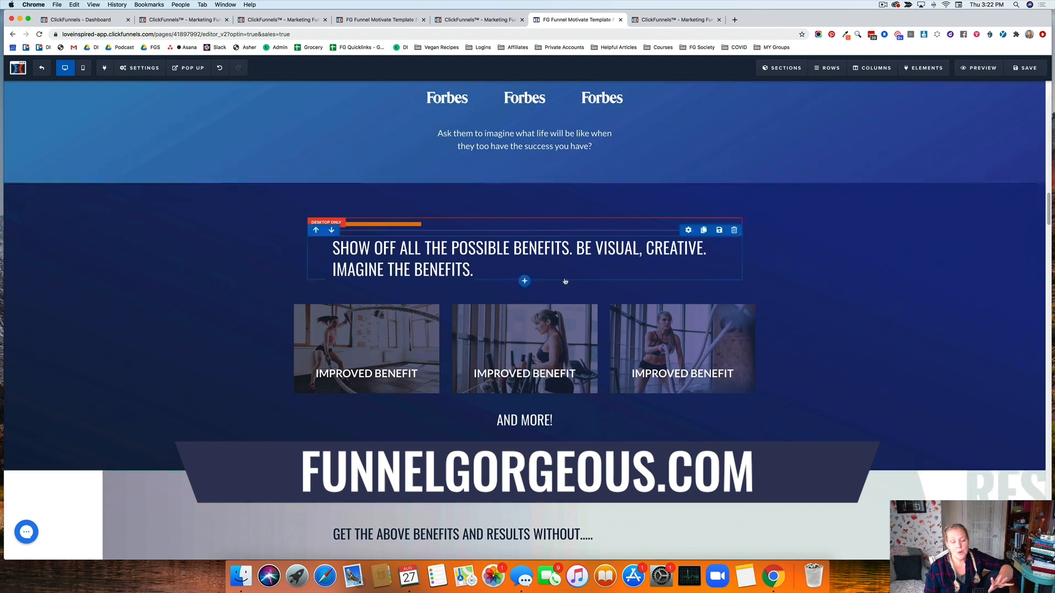
scroll(299, 311, down, 4)
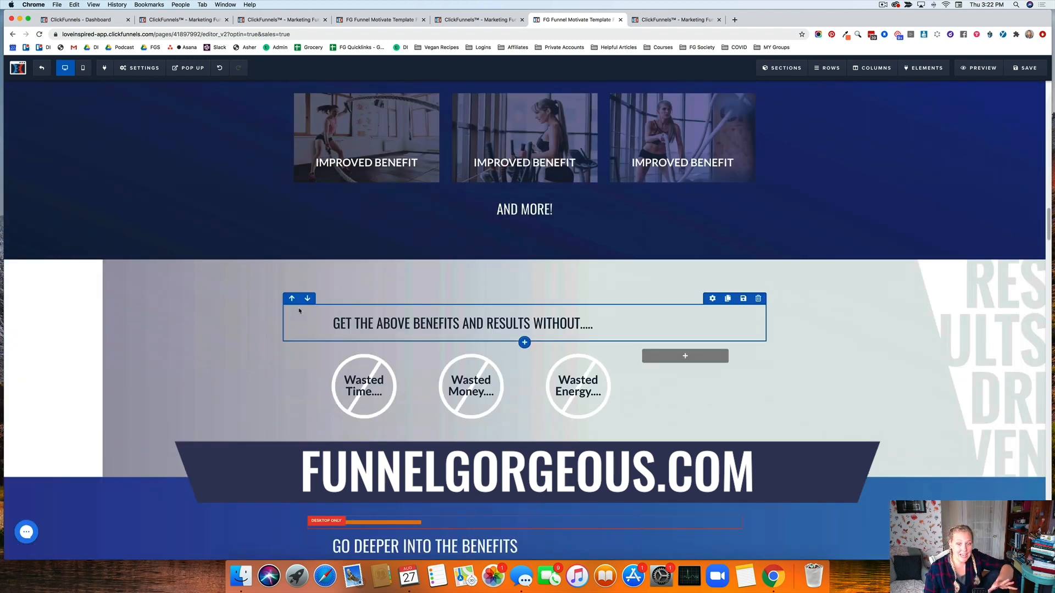
click(359, 326)
click(710, 307)
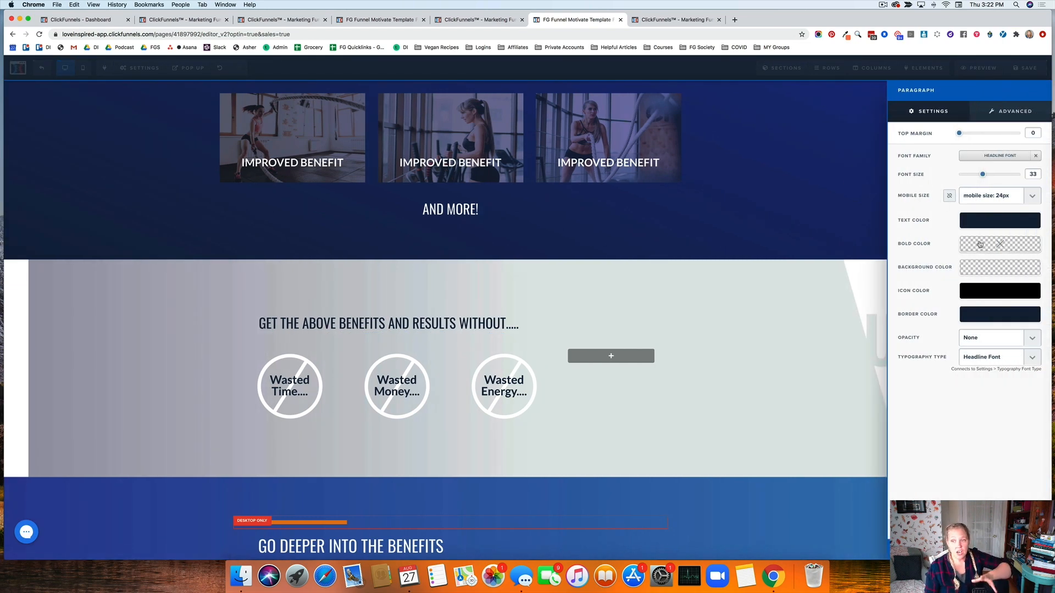
click(718, 317)
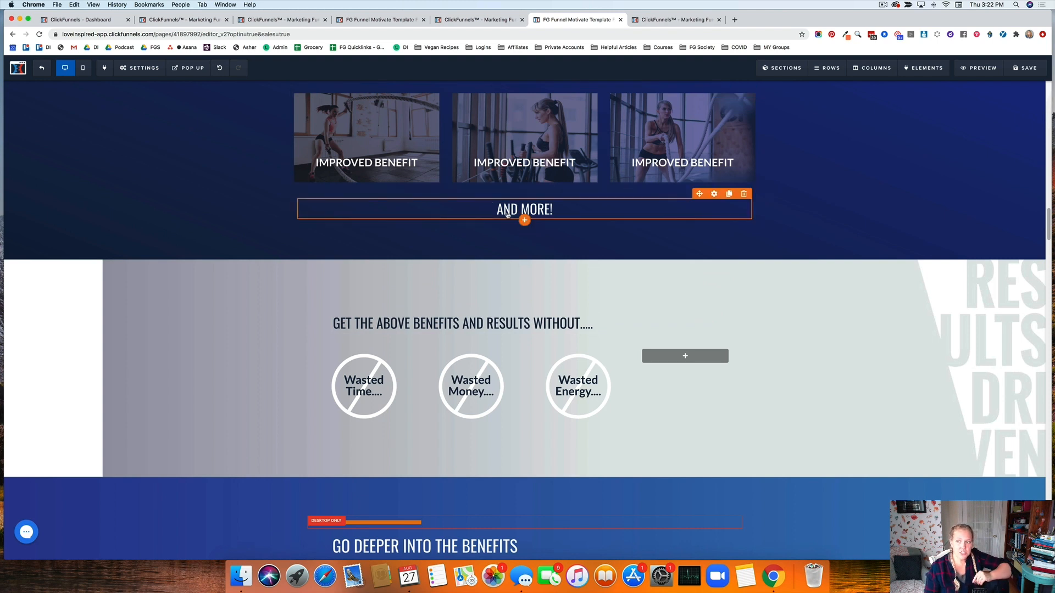
Look at the page's general settings, including the digital asset, affiliate badge and search engine options
click(140, 70)
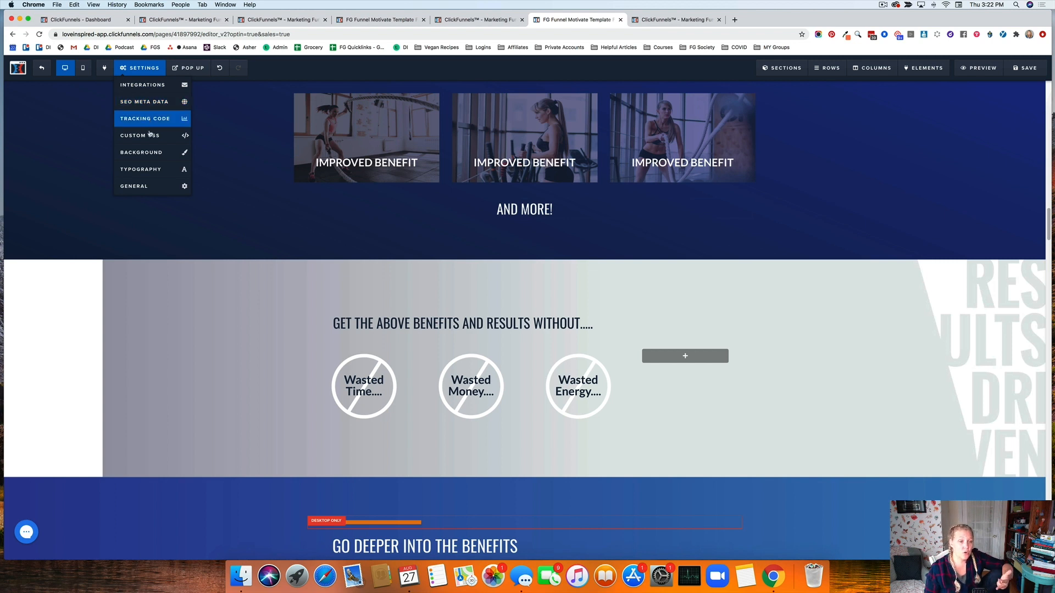
click(158, 187)
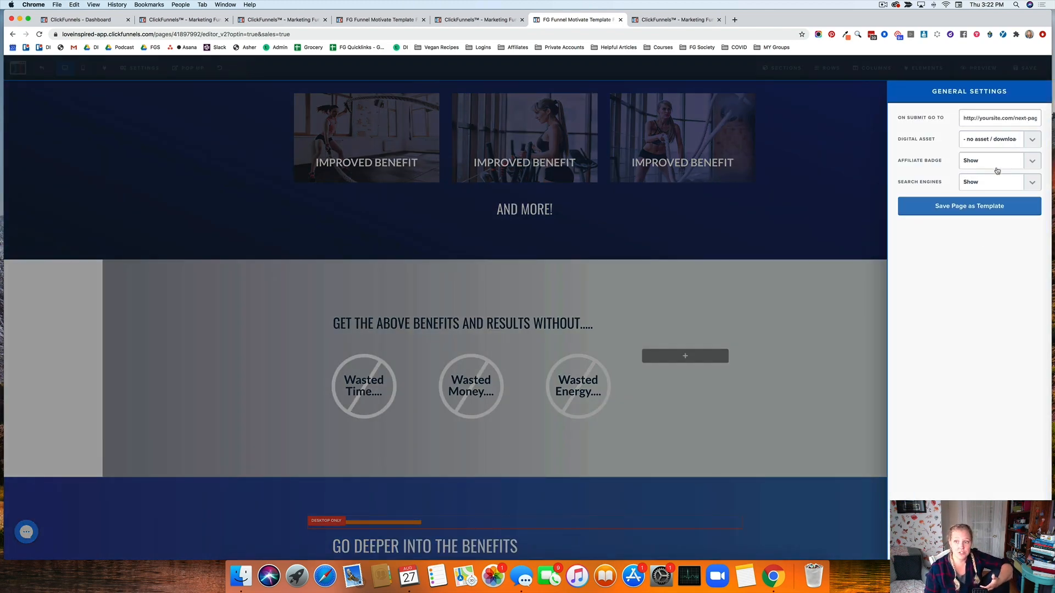
click(816, 165)
Go to the Order Form step's products, start adding a product and look at its payment options
click(652, 19)
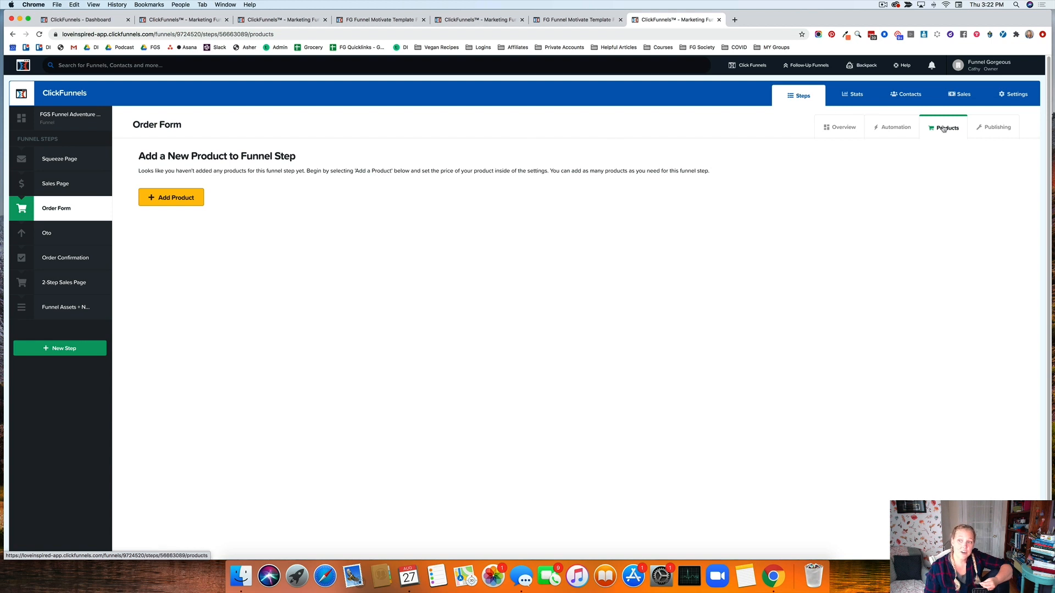
click(160, 199)
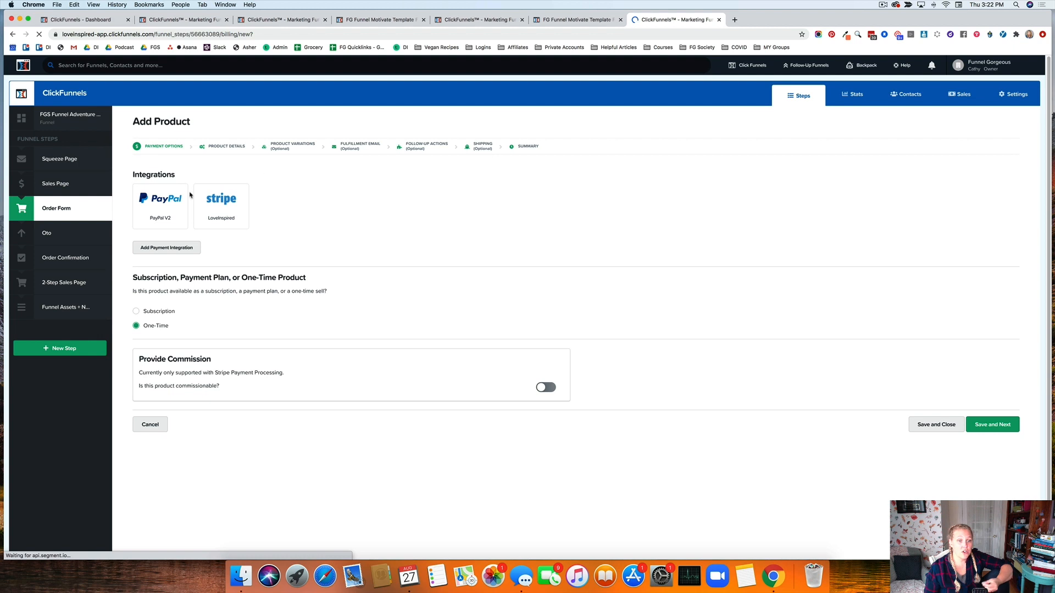
click(166, 210)
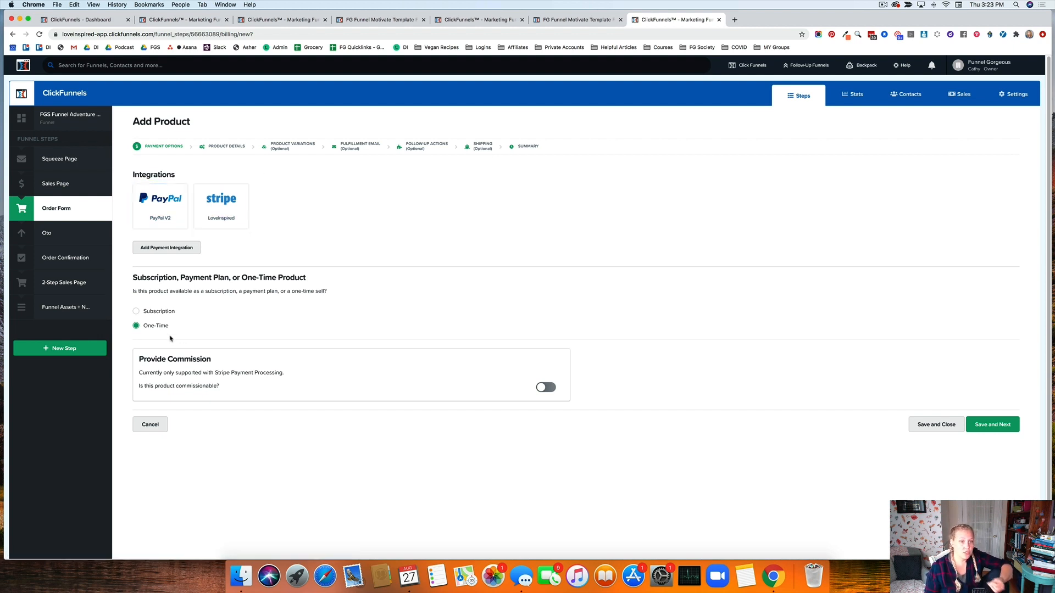
click(226, 148)
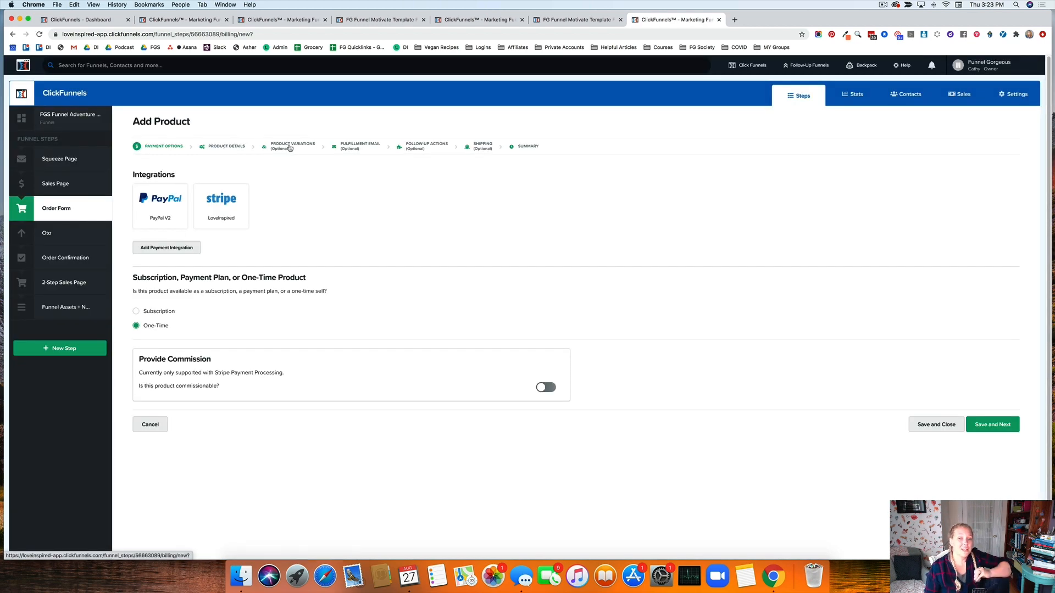
click(352, 148)
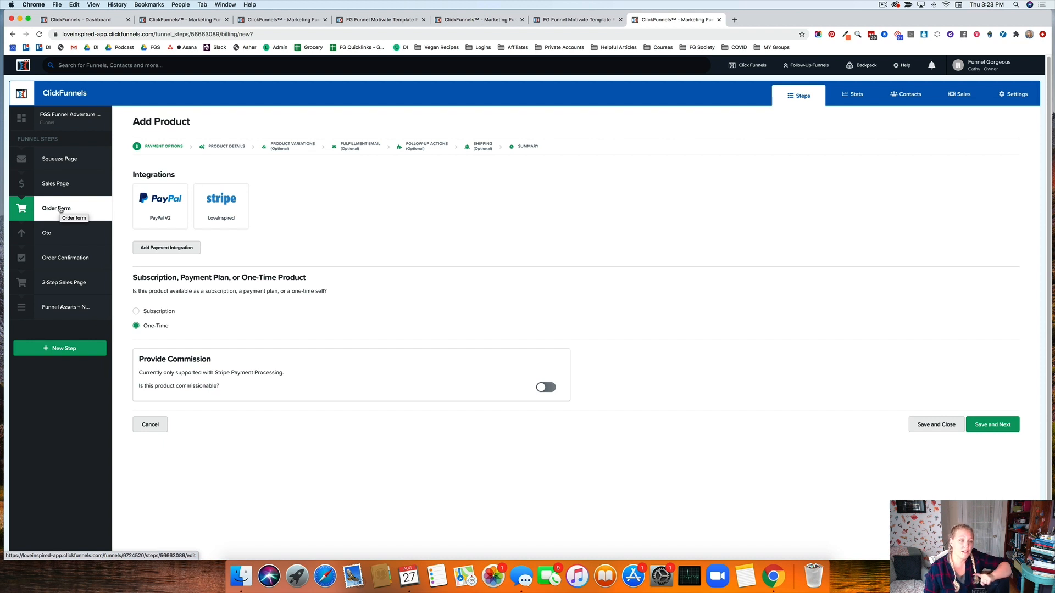
Go to the account settings and look at the integrations, payment gateways and domains
click(478, 19)
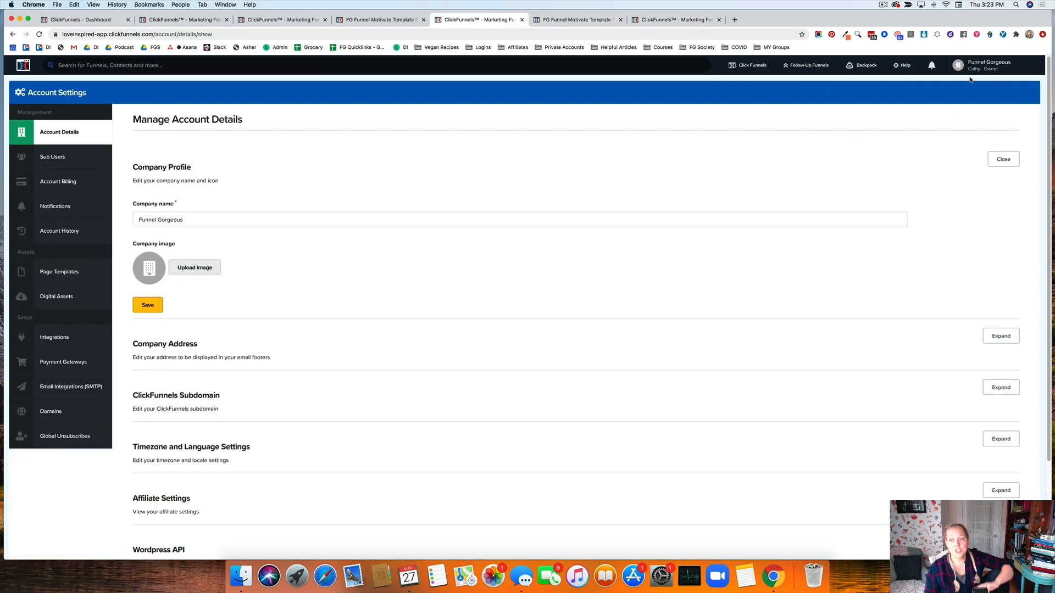
mouse_move(976, 68)
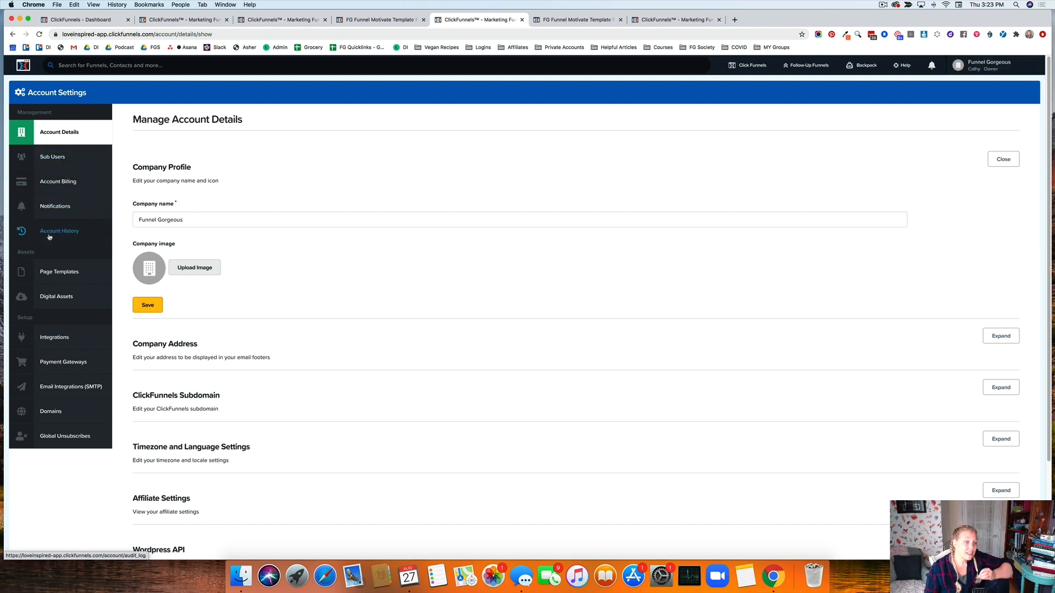
click(51, 339)
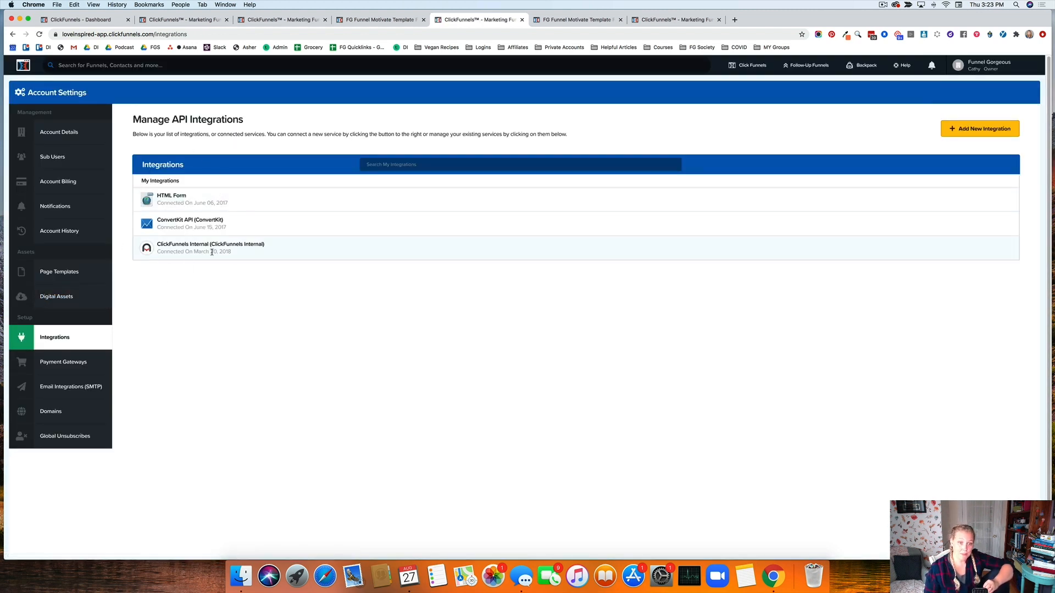
click(62, 365)
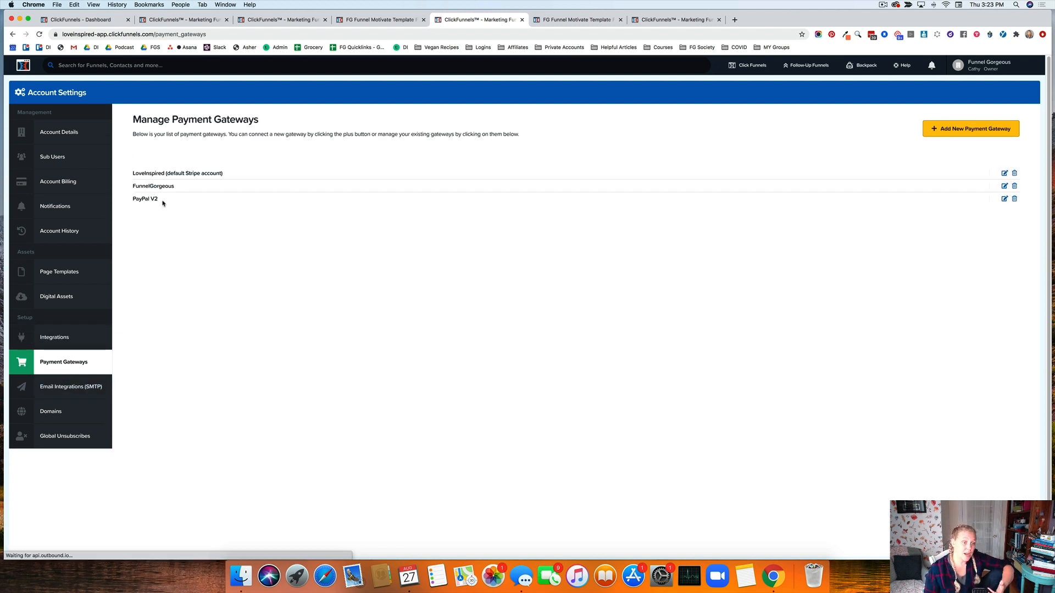
click(68, 414)
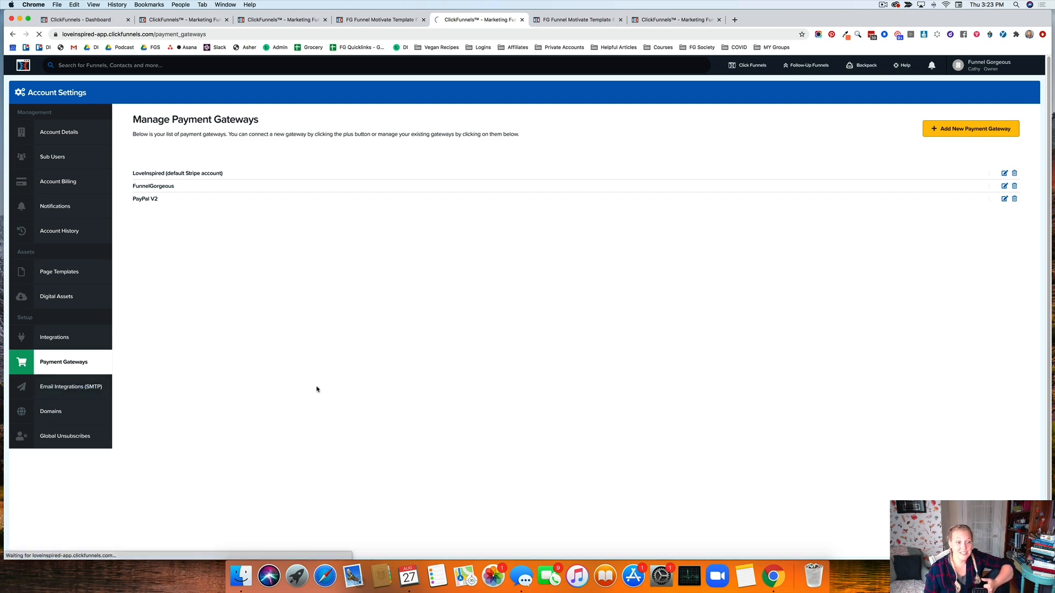